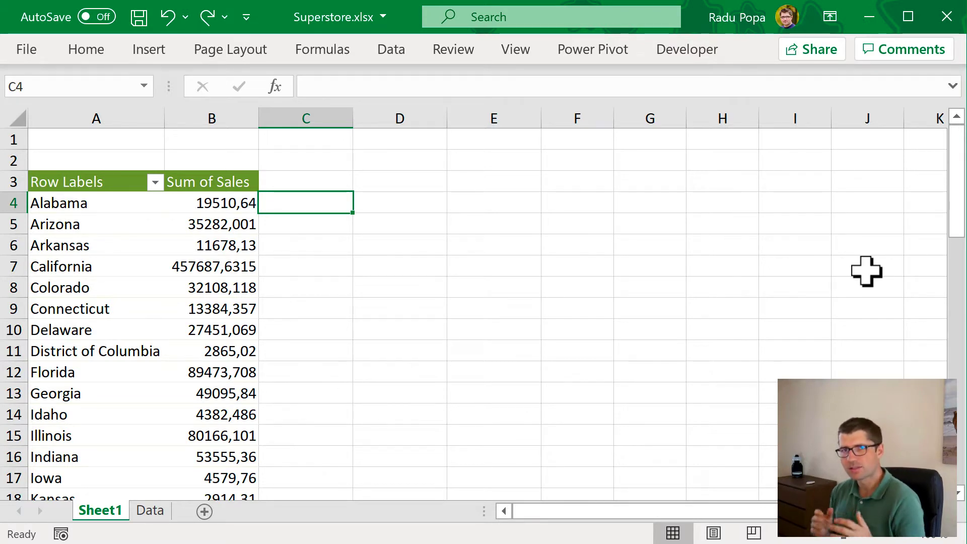
- Try multiplying Alabama's pivot sales by 4,3 in C4 using a GETPIVOTDATA reference, and fill the formula down column C
type("=")
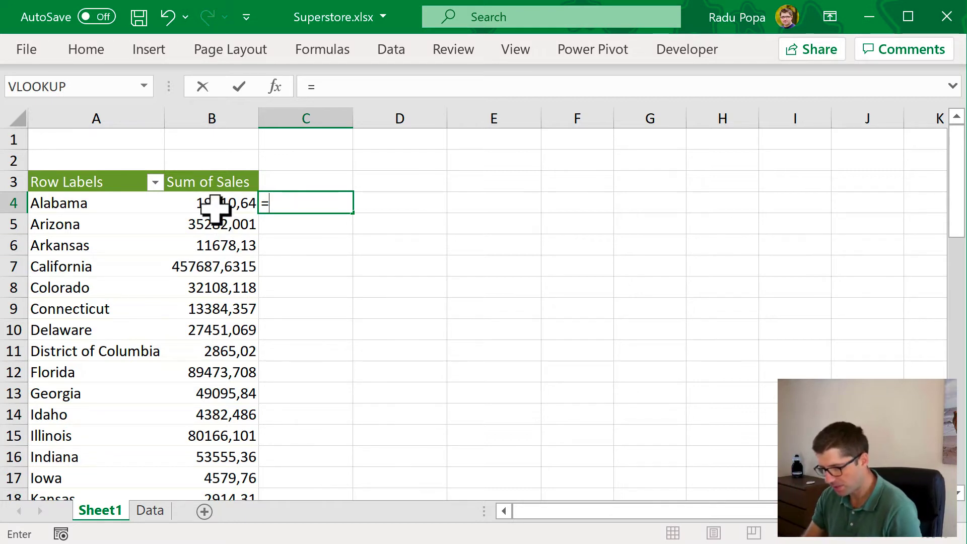
left_click(216, 204)
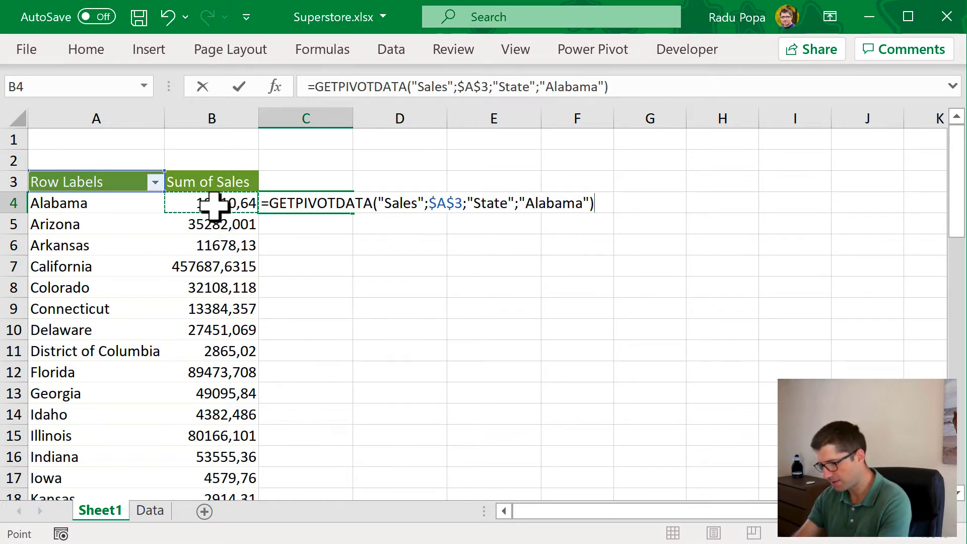
type("*4,3")
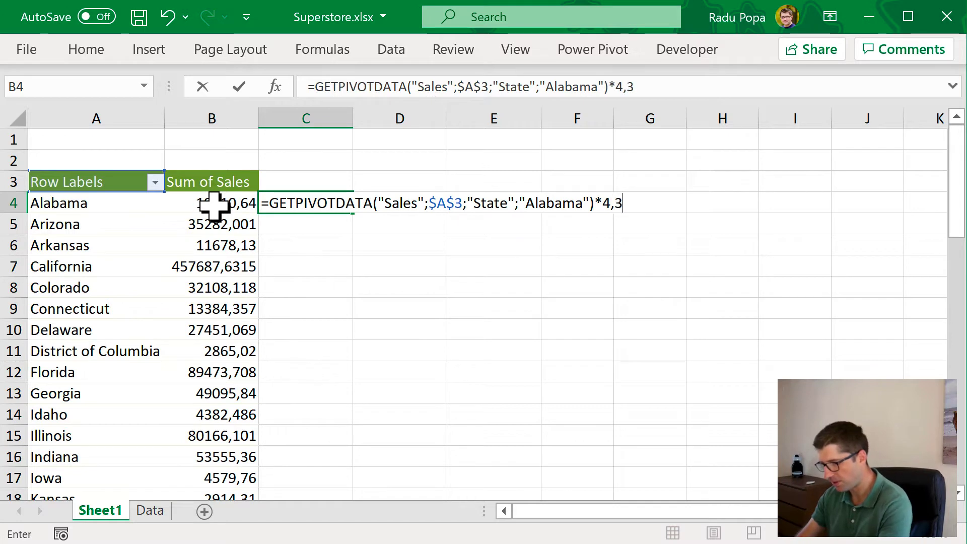
key("Return")
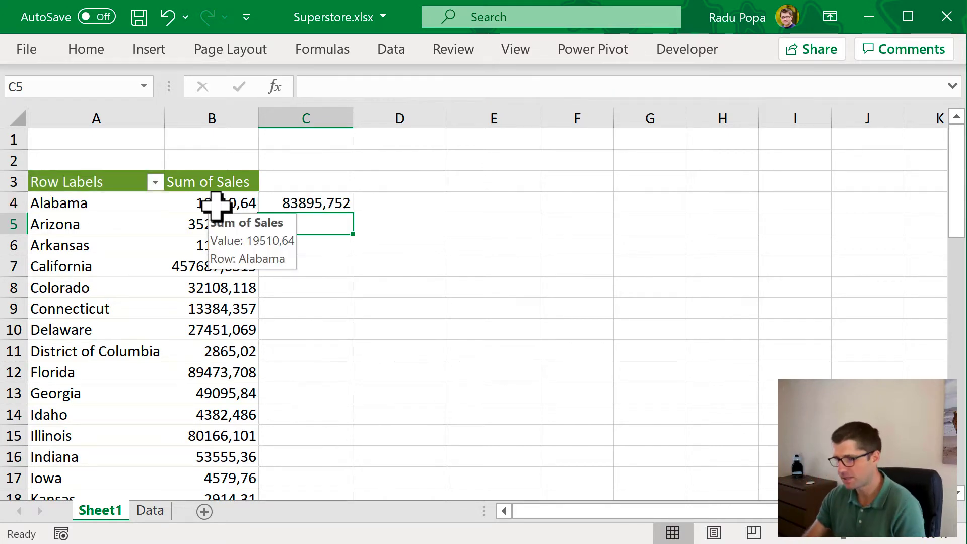
left_click(318, 204)
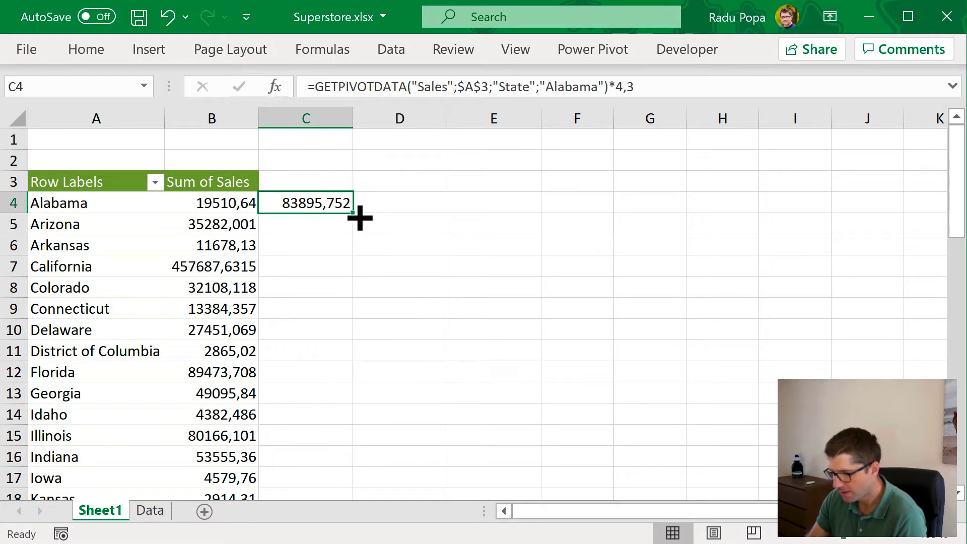
double_click(353, 212)
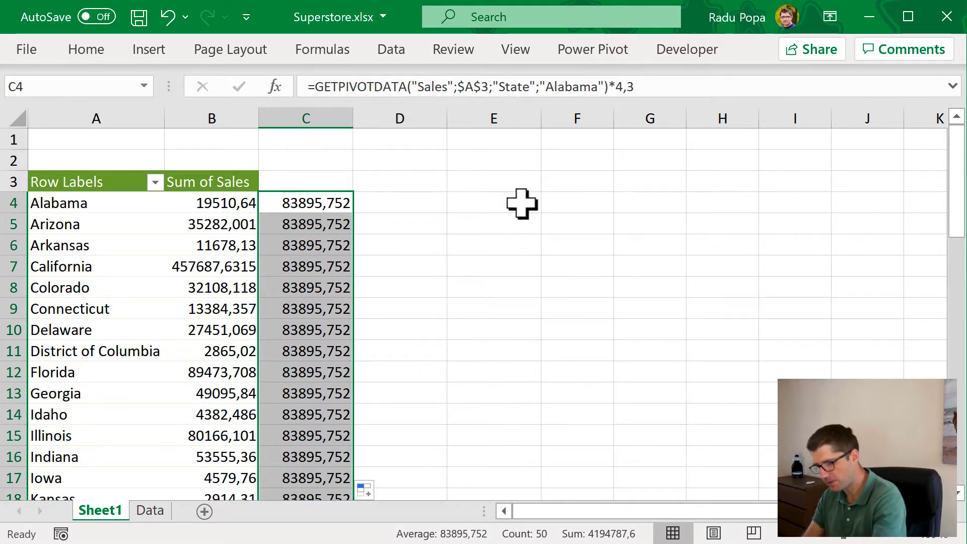
key("ctrl+z")
- Enter the formula =B4*4,3 in C4 and fill it down beside the pivot table
type("=")
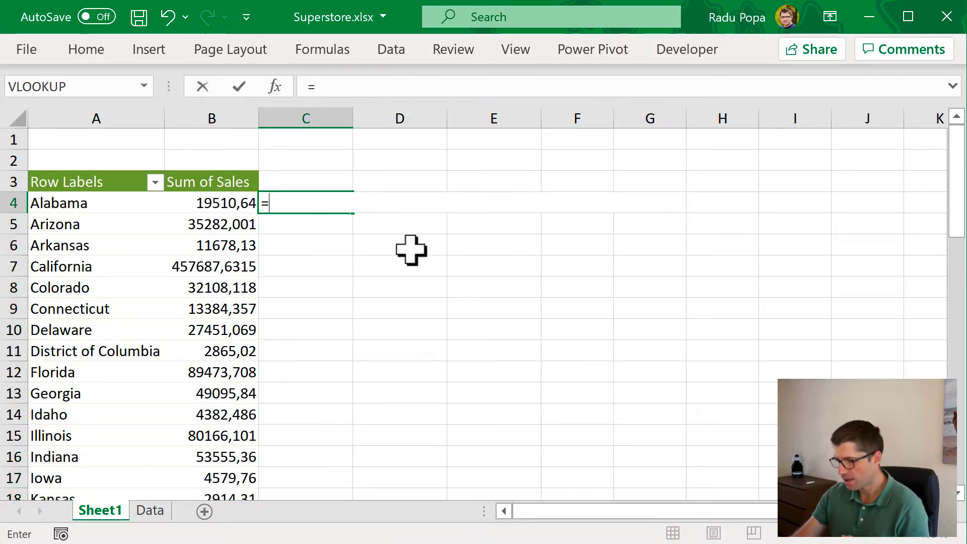
type("b4")
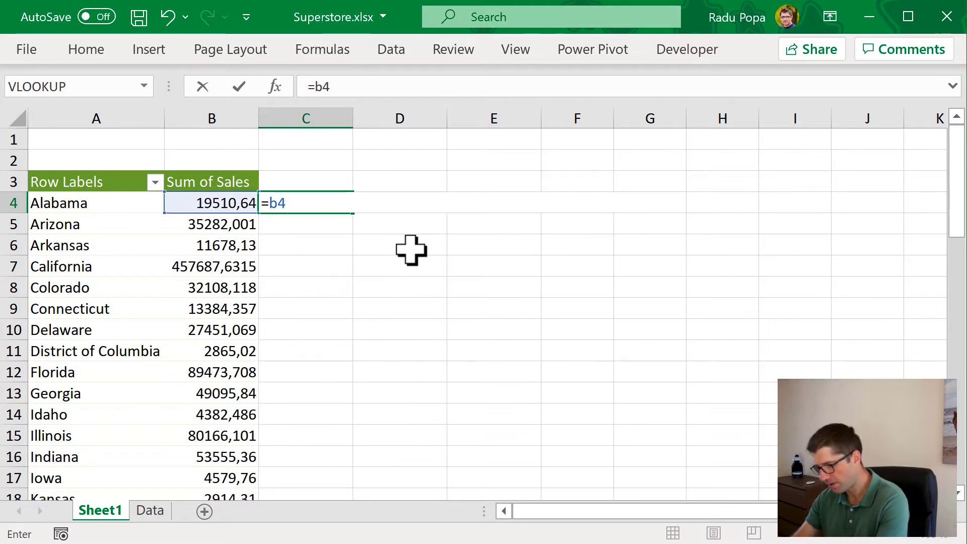
type("*4,")
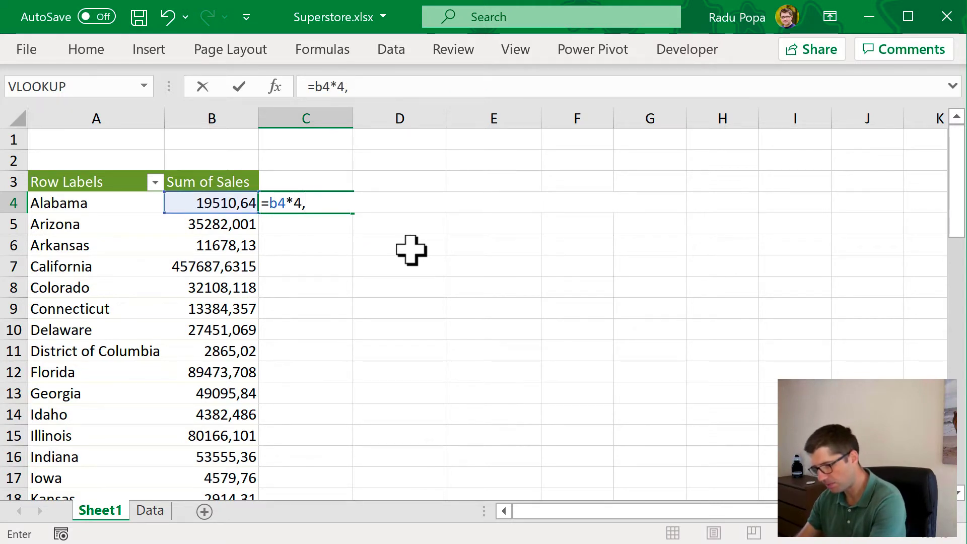
type("3")
key("Return")
left_click(300, 202)
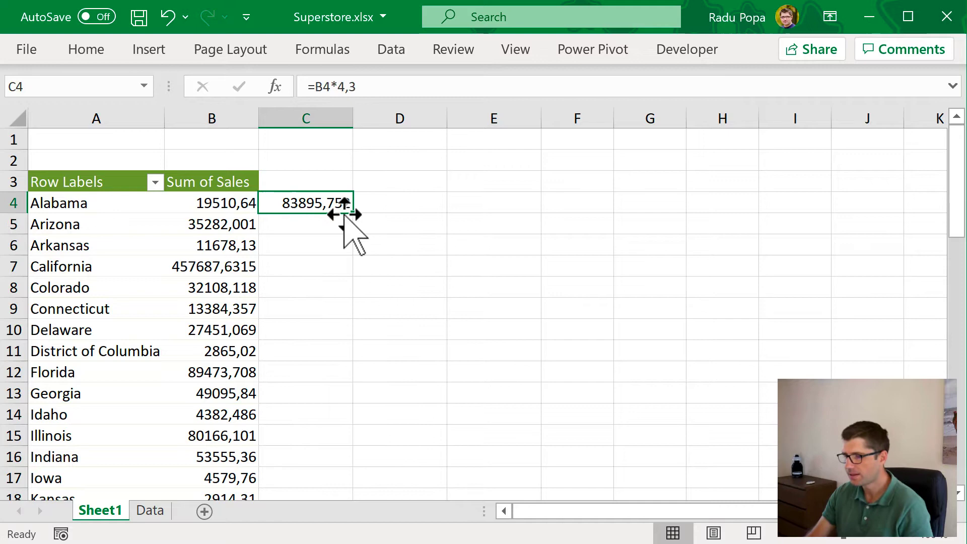
double_click(351, 212)
- Try adding the Segment field to the pivot table's columns, replacing the adjacent data, and view the Data sheet
left_click(217, 246)
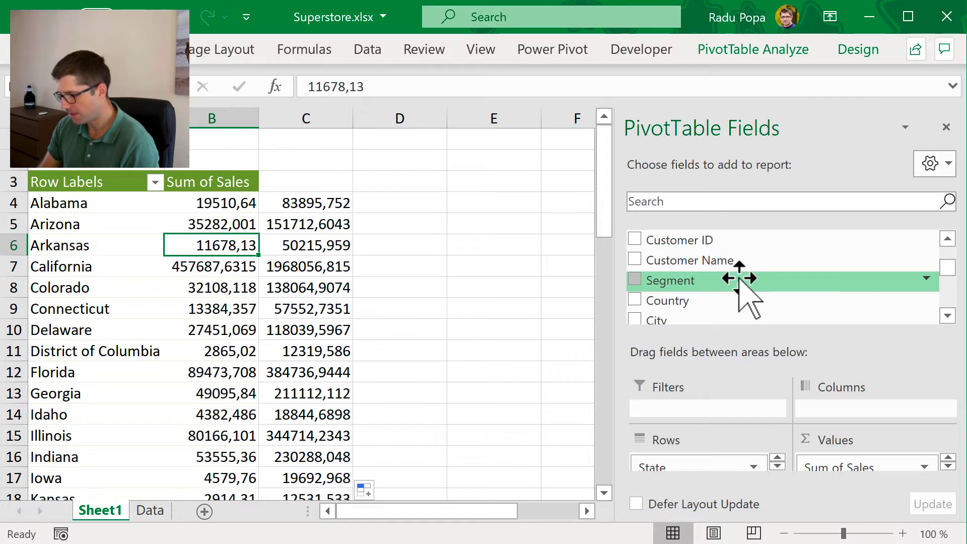
left_click_drag(739, 292, 862, 404)
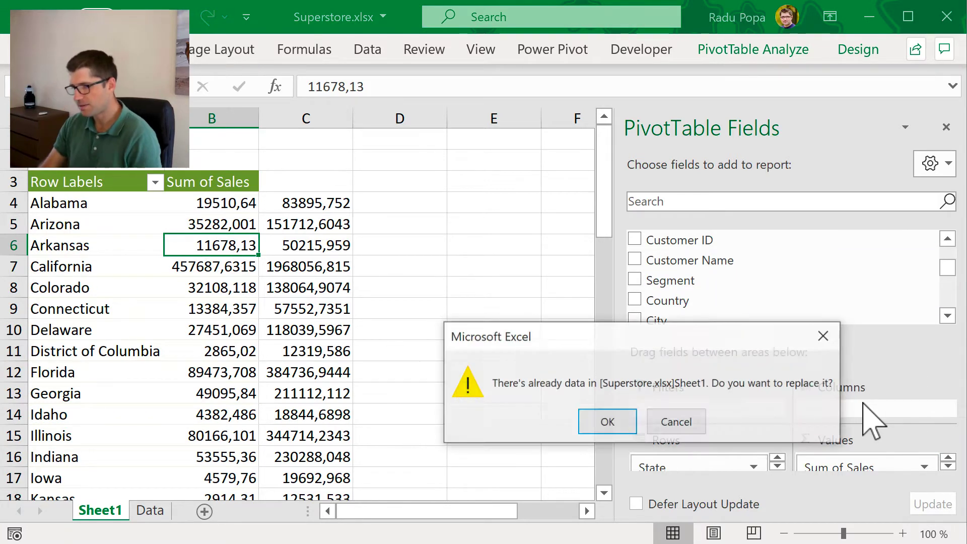
key("Return")
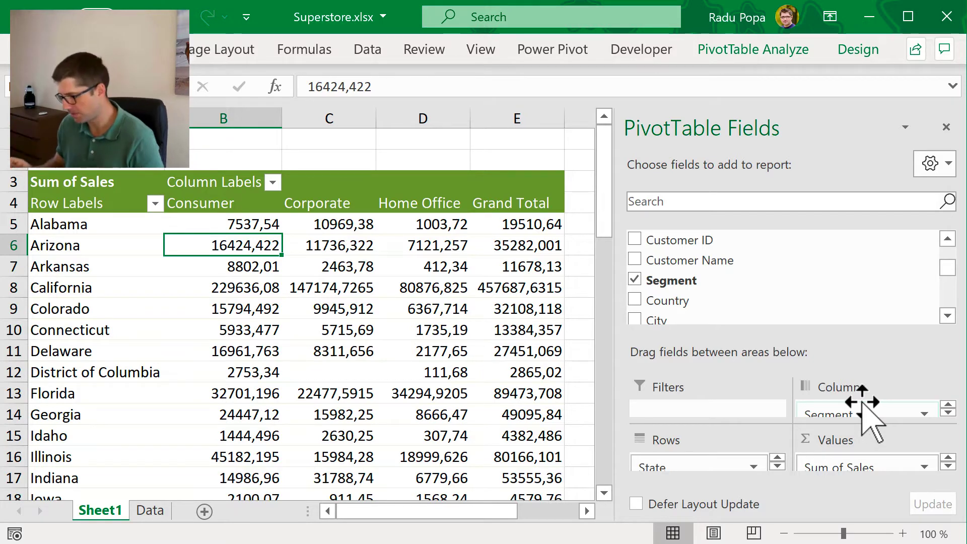
left_click(151, 511)
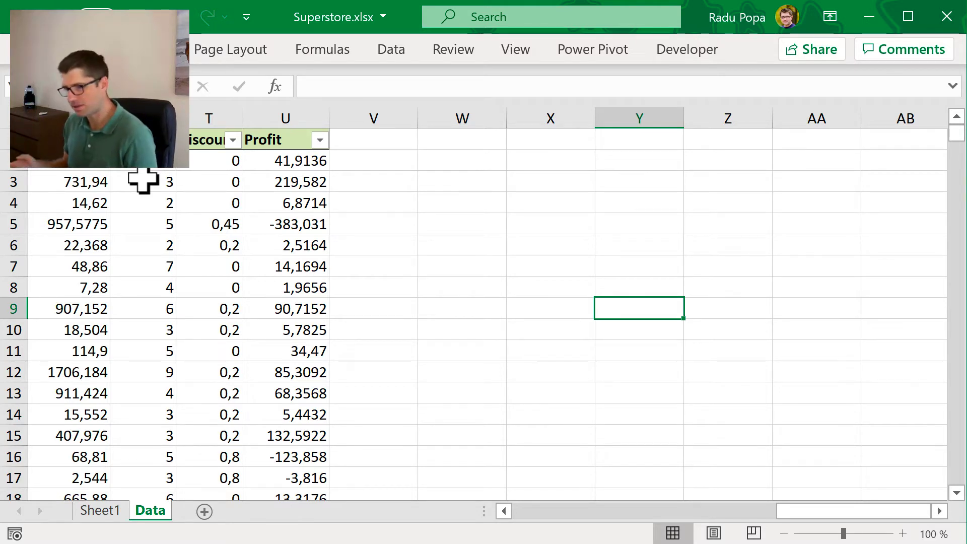
left_click(99, 511)
- Undo the Segment field addition and clear the formulas from column C
key("ctrl+z")
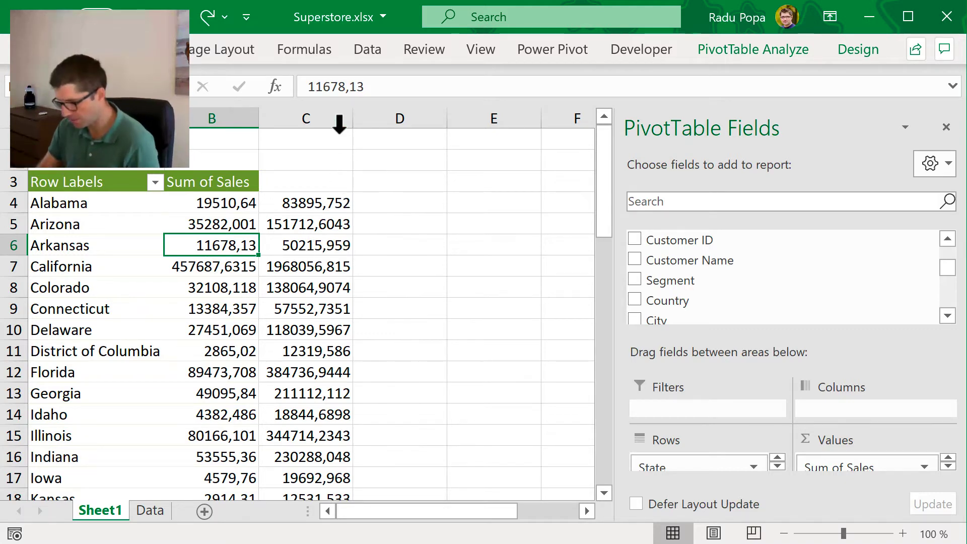
left_click(334, 116)
key("Delete")
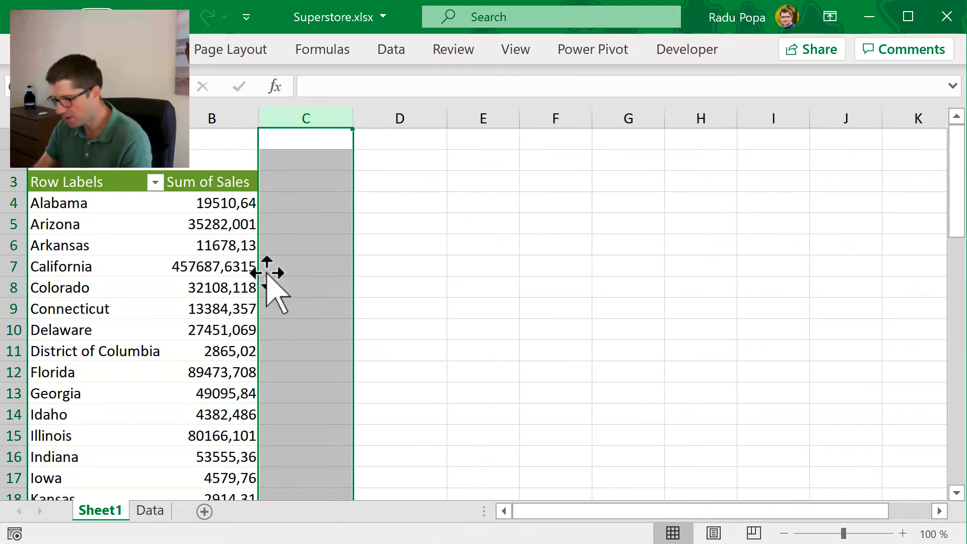
- Start a new calculated field in the pivot table and name it Sales RON
left_click(221, 267)
left_click(759, 50)
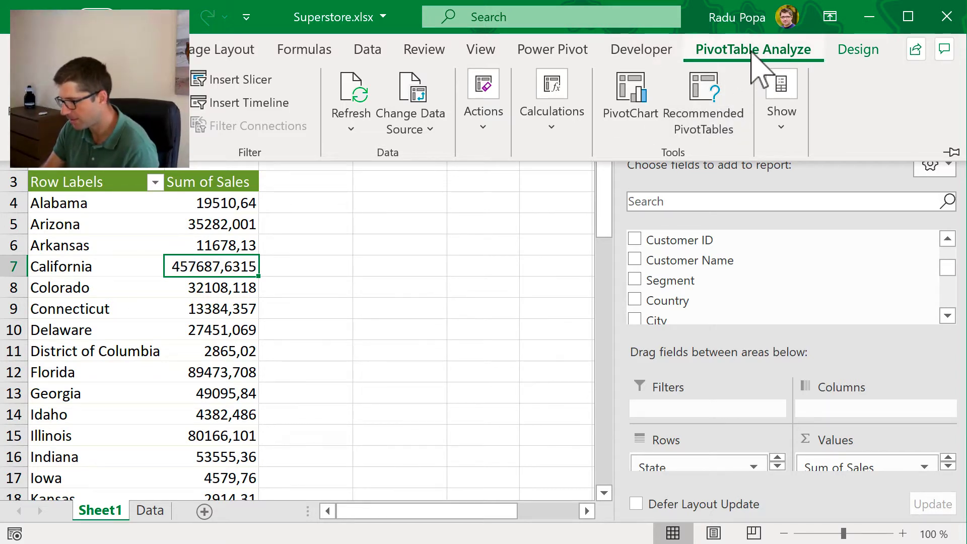
left_click(552, 146)
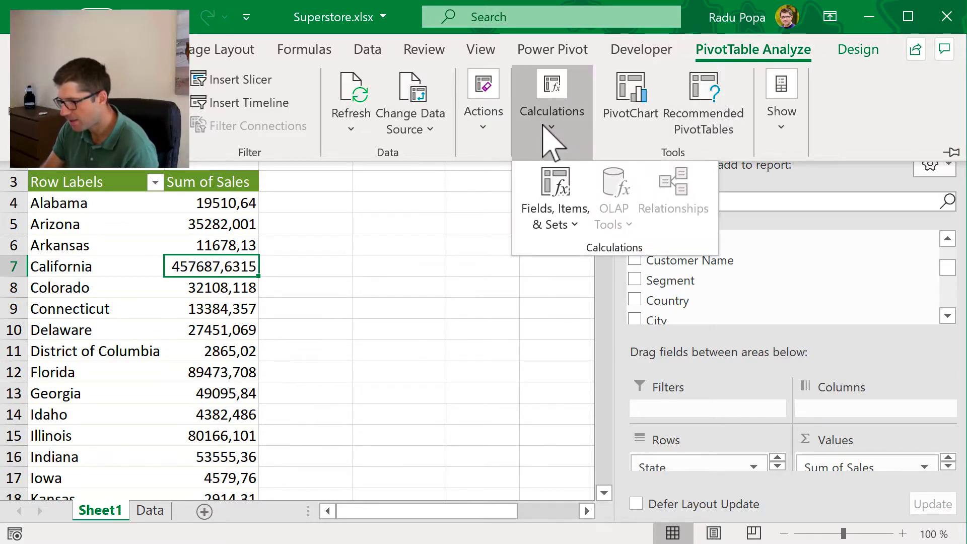
left_click(573, 219)
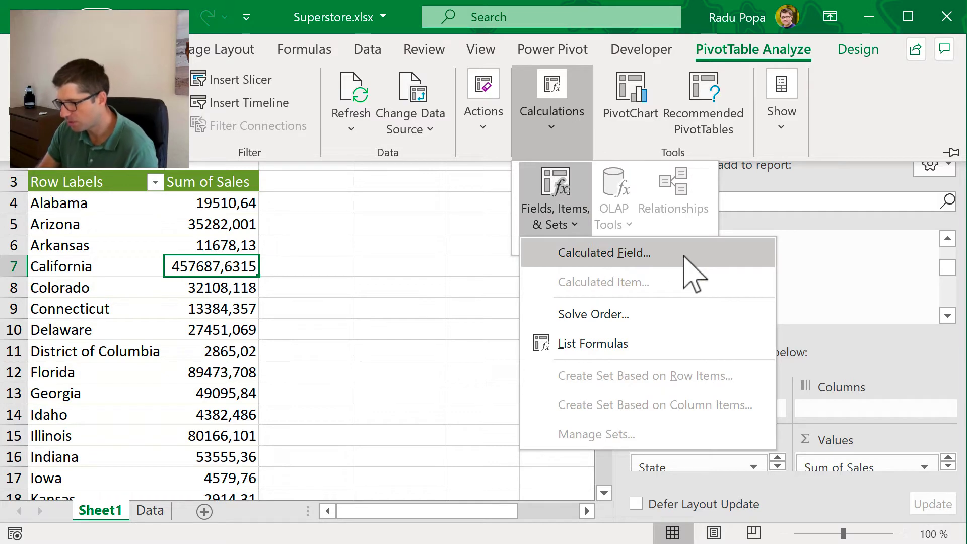
left_click(682, 270)
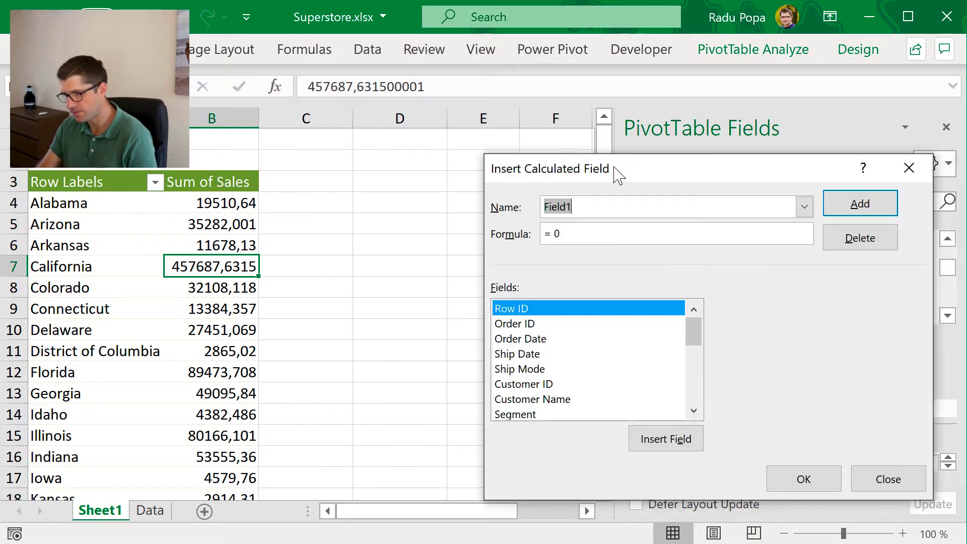
left_click_drag(615, 168, 478, 79)
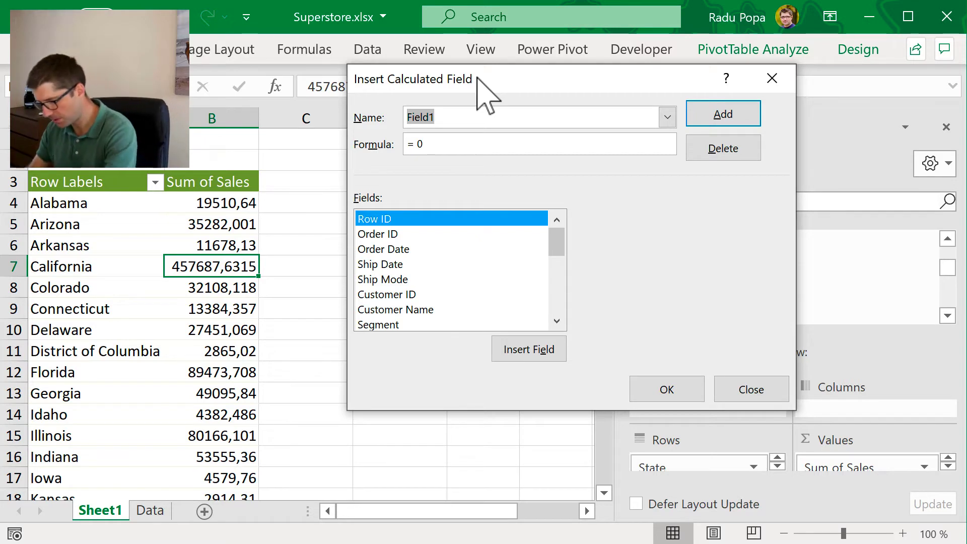
type("Sale")
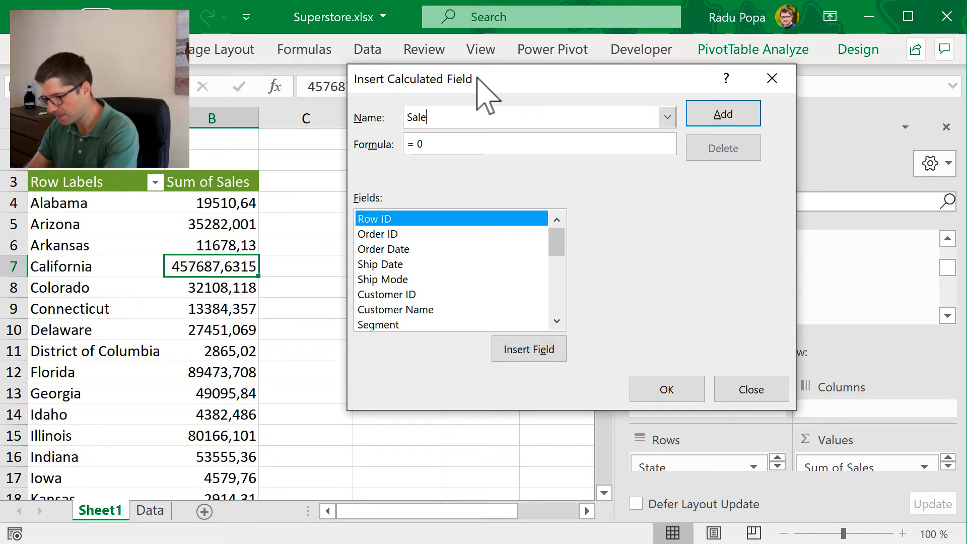
type("s RON")
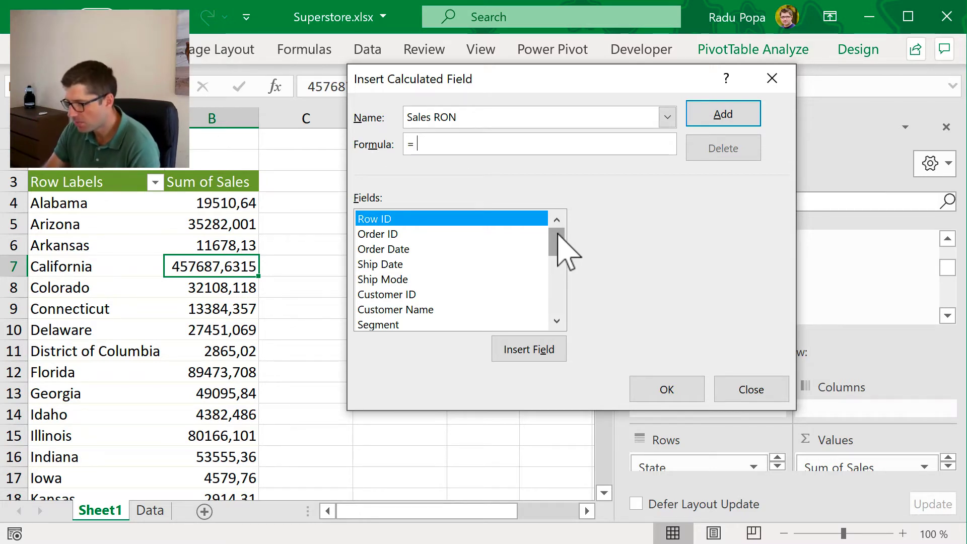
- Define the calculated field's formula as = Sales * 4,3 and add it to the pivot table
left_click_drag(556, 233, 556, 355)
left_click(395, 265)
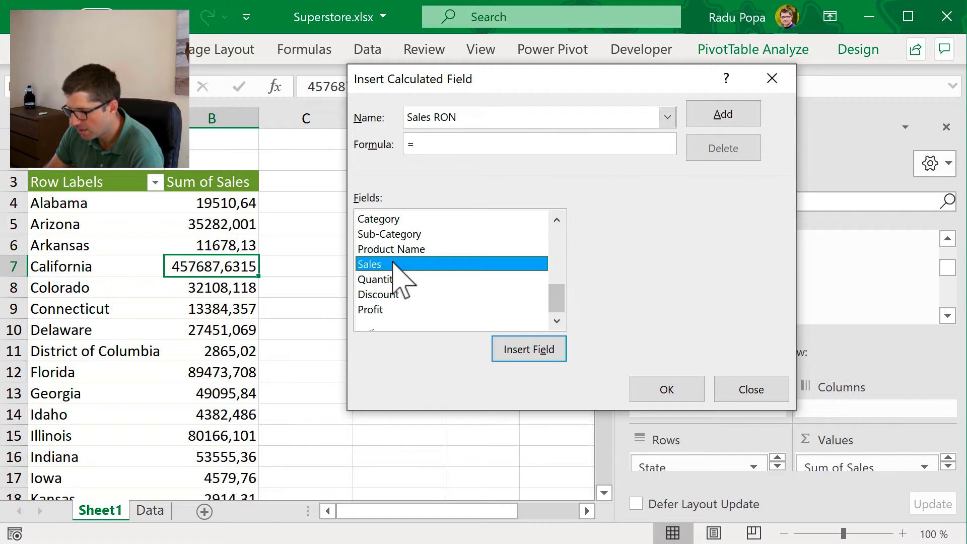
left_click(516, 350)
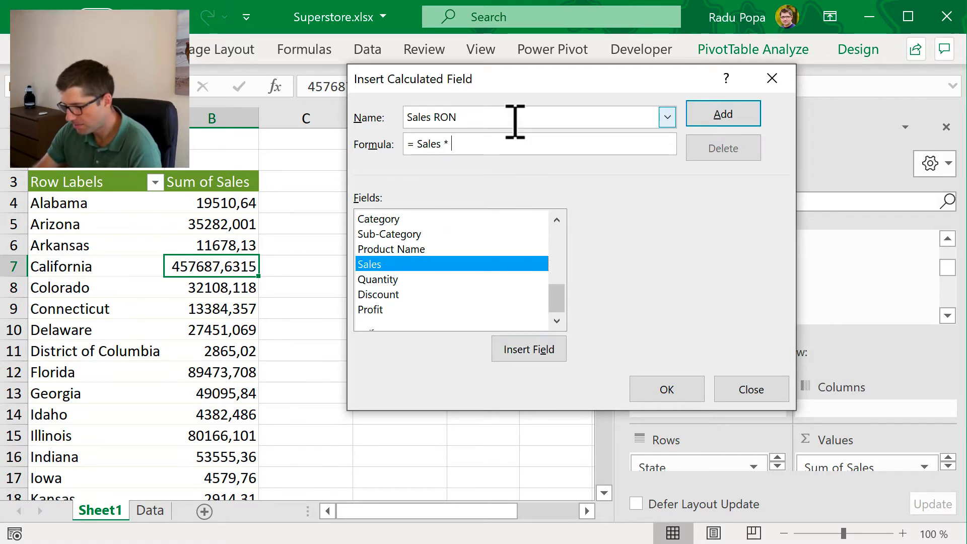
type("* 4,4")
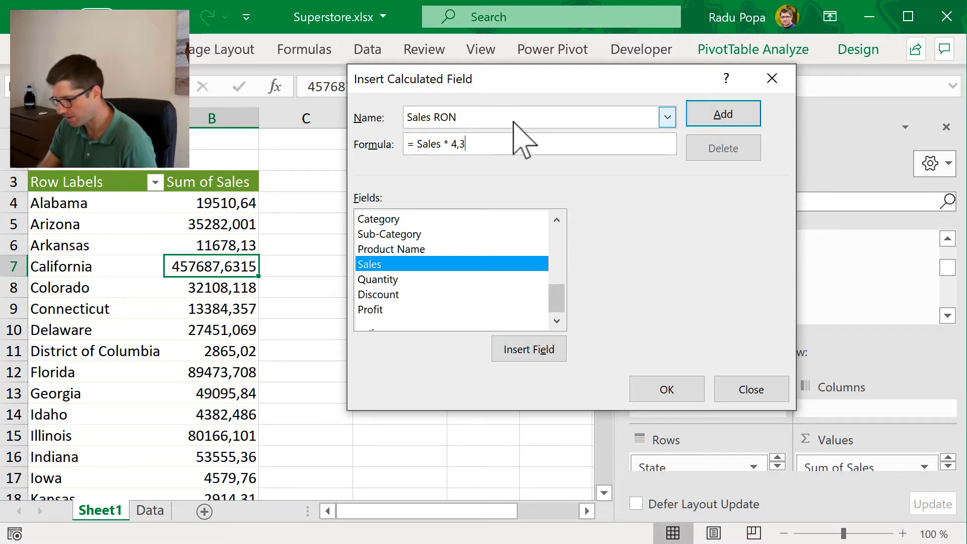
left_click(659, 389)
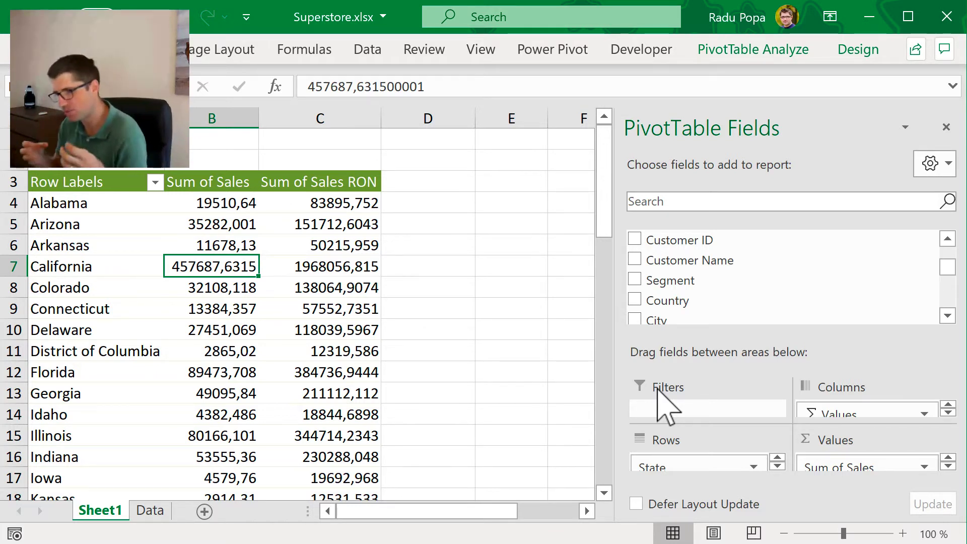
- Reopen the pivot table's calculated field settings, review the formula of Sales RON, and close them
left_click(425, 203)
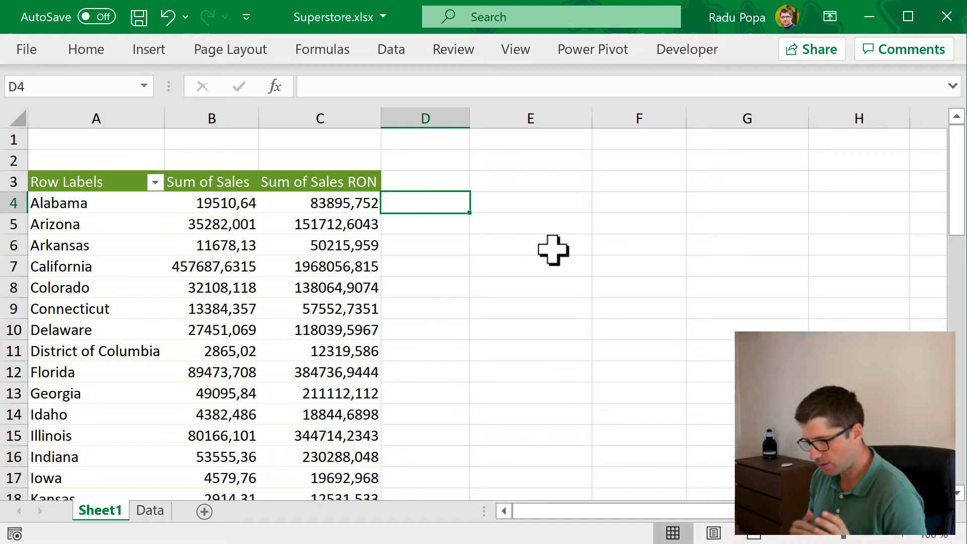
left_click(304, 271)
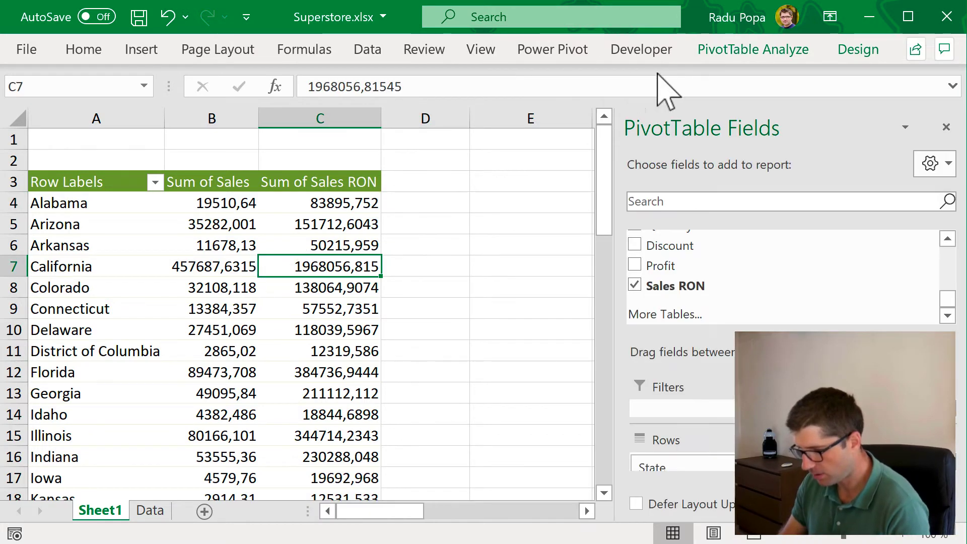
left_click(735, 50)
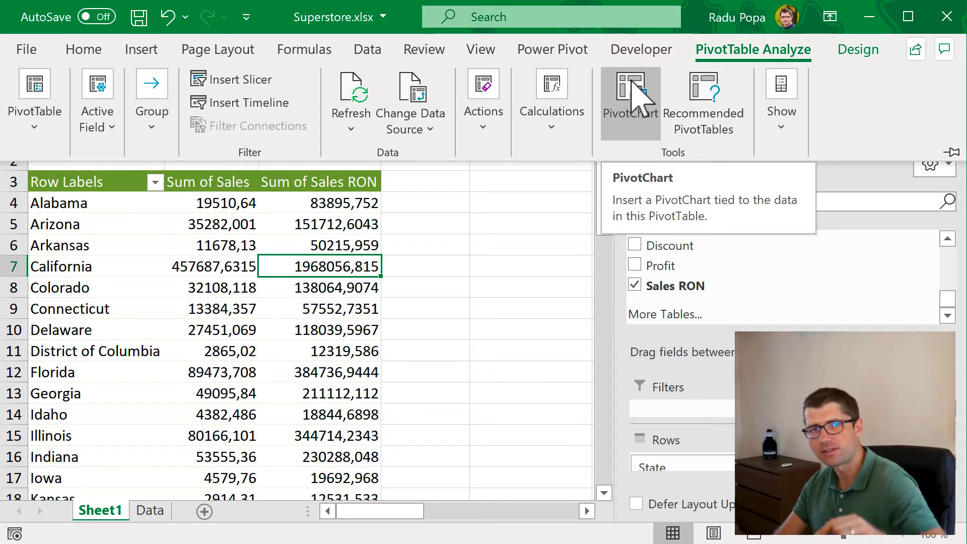
left_click(553, 121)
left_click(558, 210)
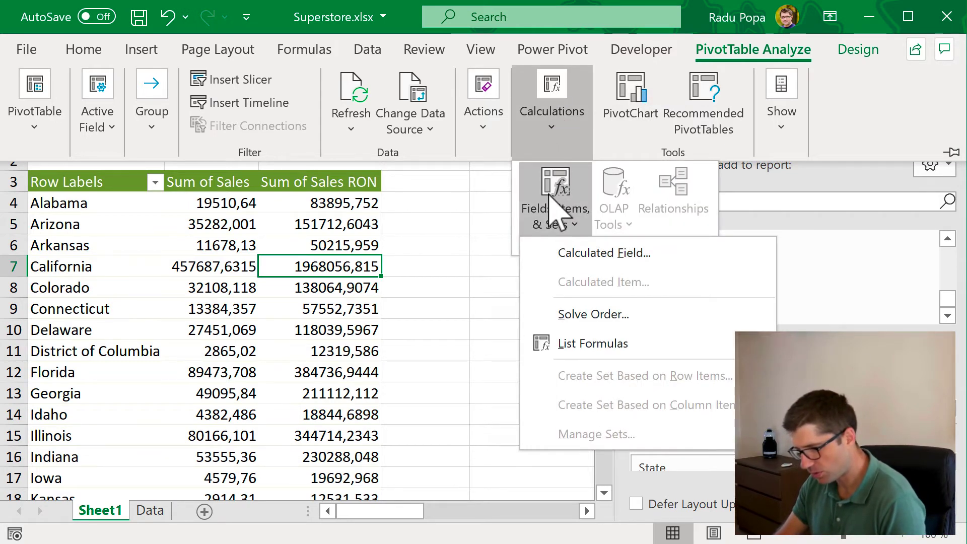
left_click(571, 252)
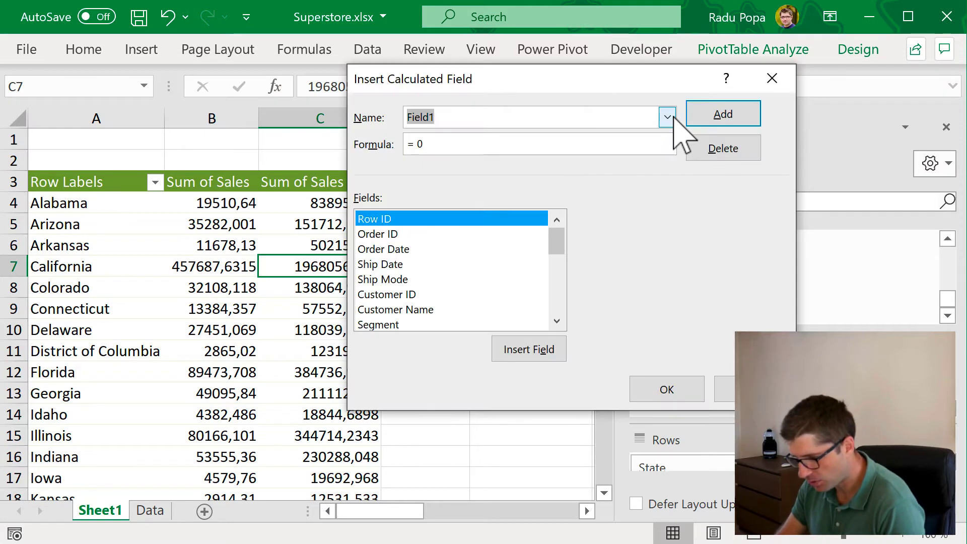
left_click(672, 120)
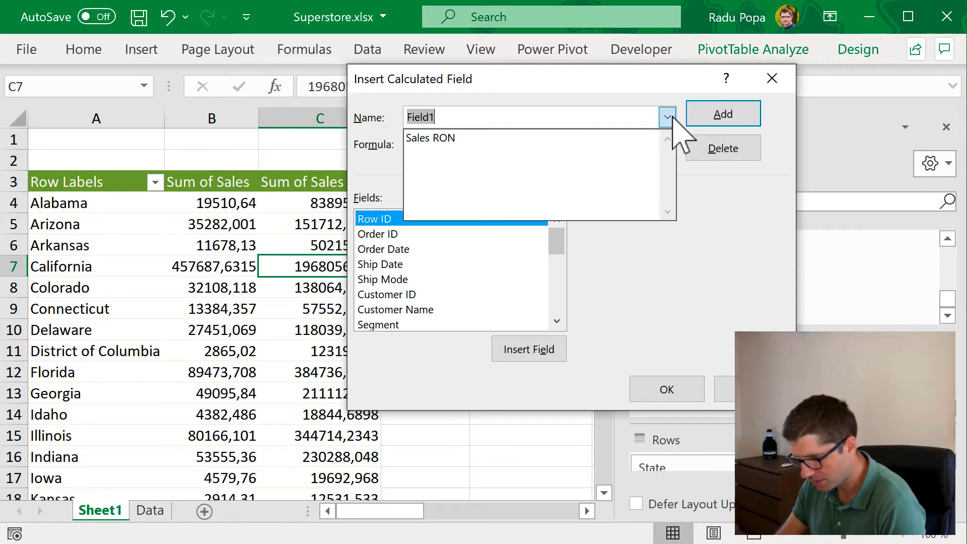
left_click(427, 139)
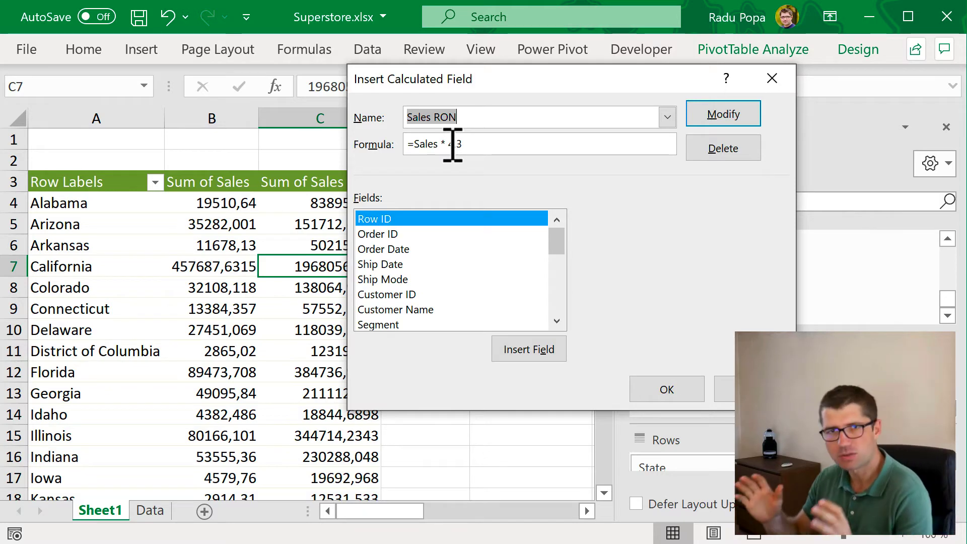
key("Return")
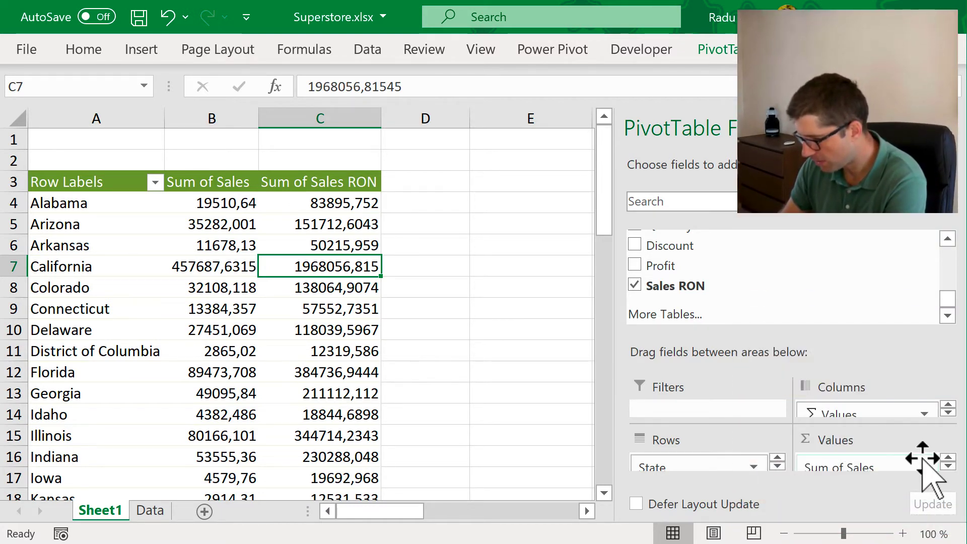
- Remove Sum of Sales RON from the pivot table's values and add Ship Mode as the column field
left_click(949, 465)
left_click_drag(855, 460, 373, 267)
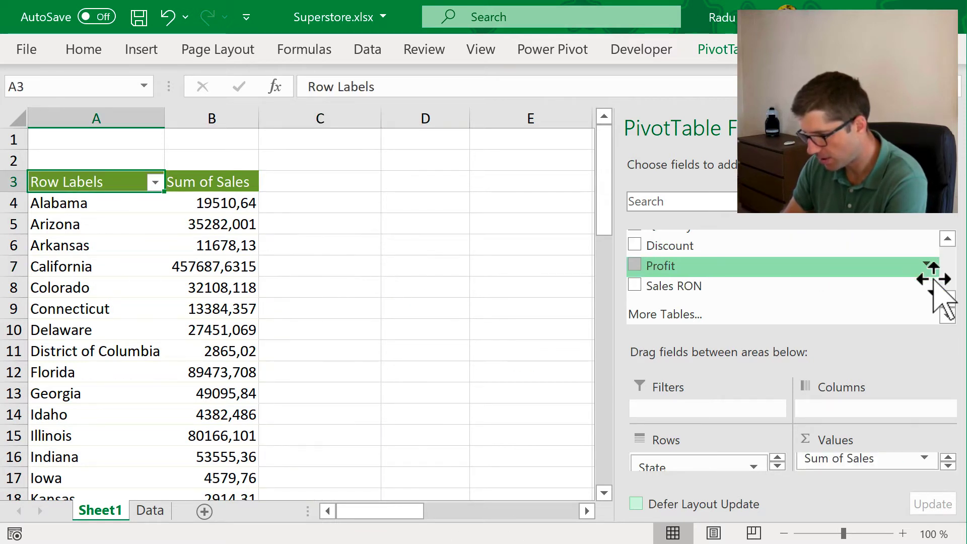
left_click_drag(947, 302, 957, 237)
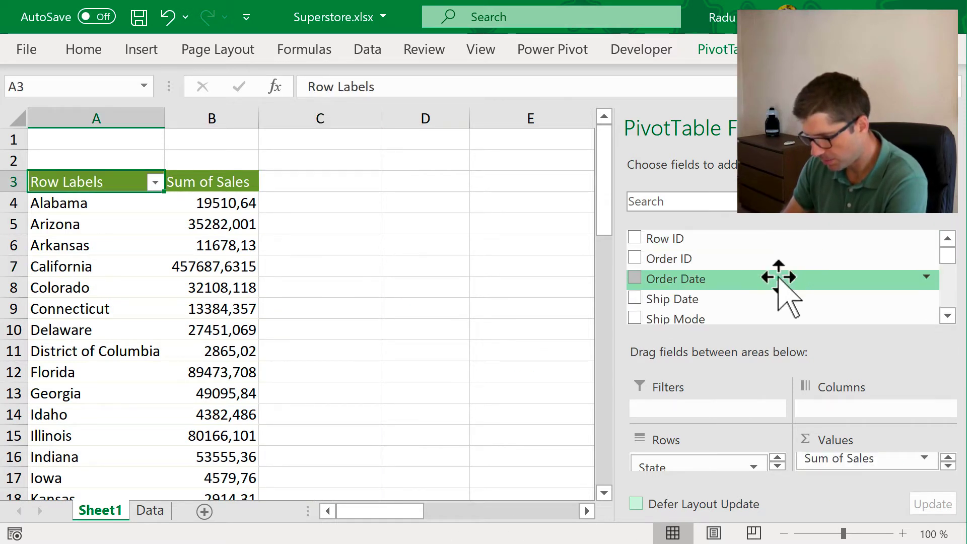
left_click_drag(754, 320, 863, 409)
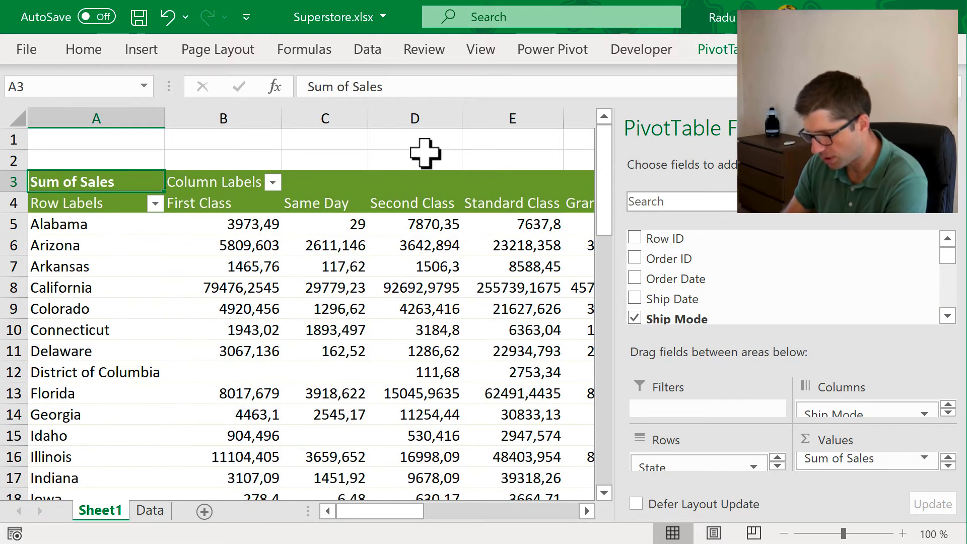
left_click(427, 158)
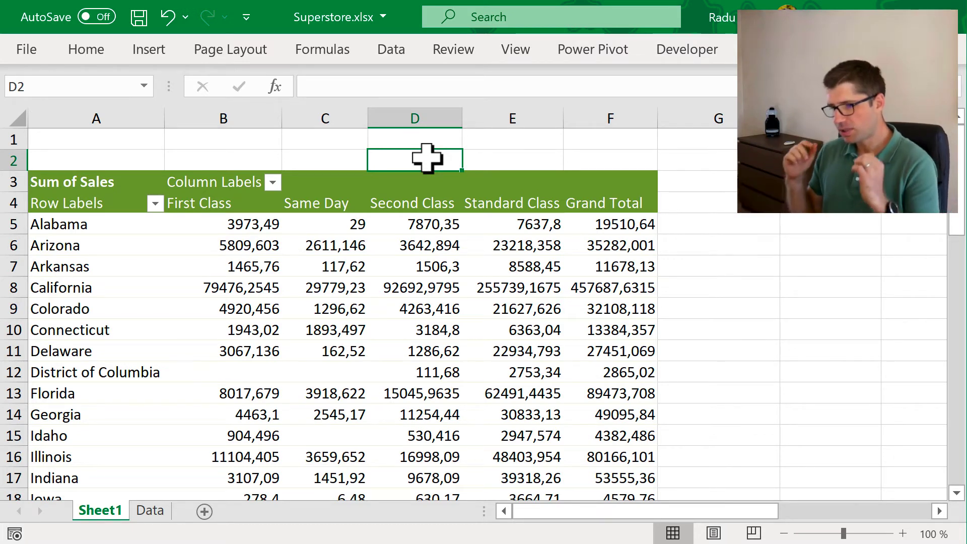
- Try to insert a calculated item while a sales value in the Second Class column is selected
left_click(205, 202)
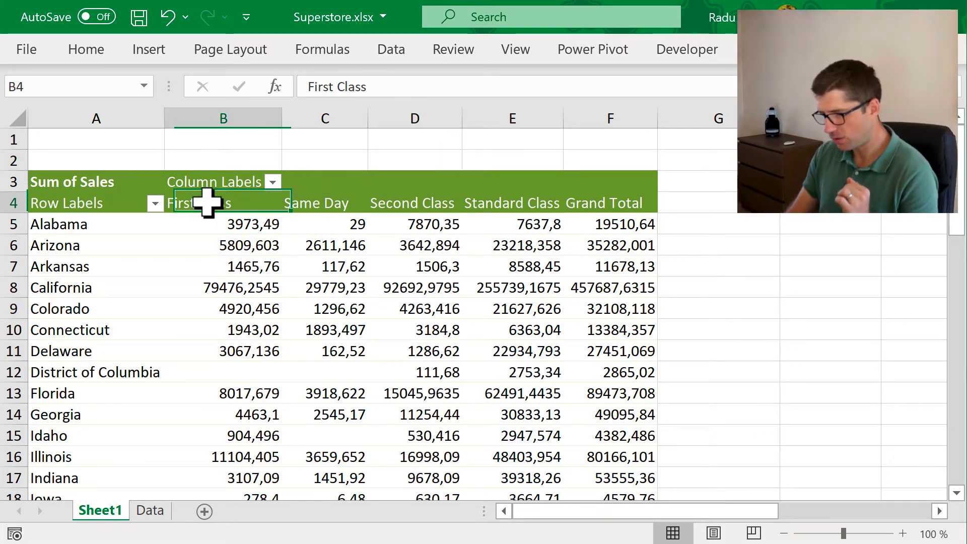
left_click(401, 201)
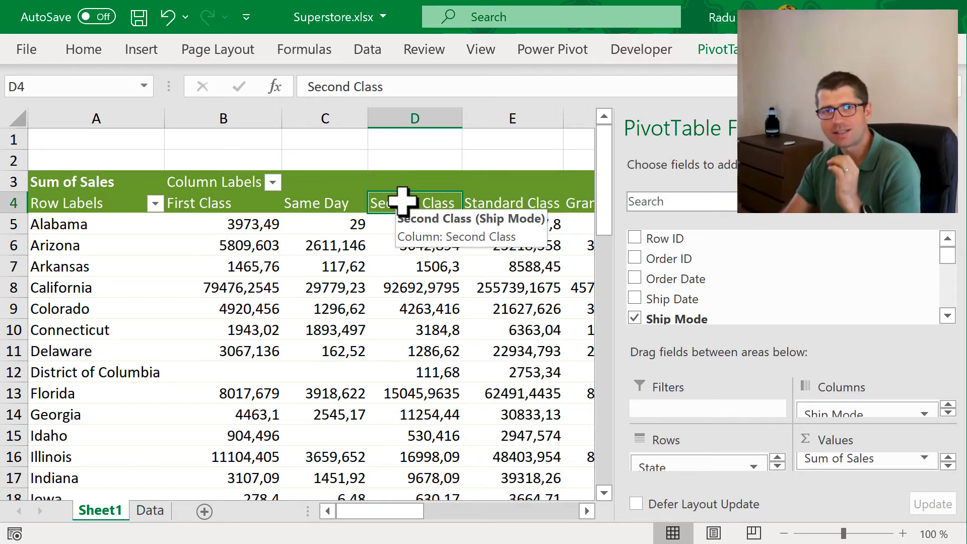
left_click(384, 304)
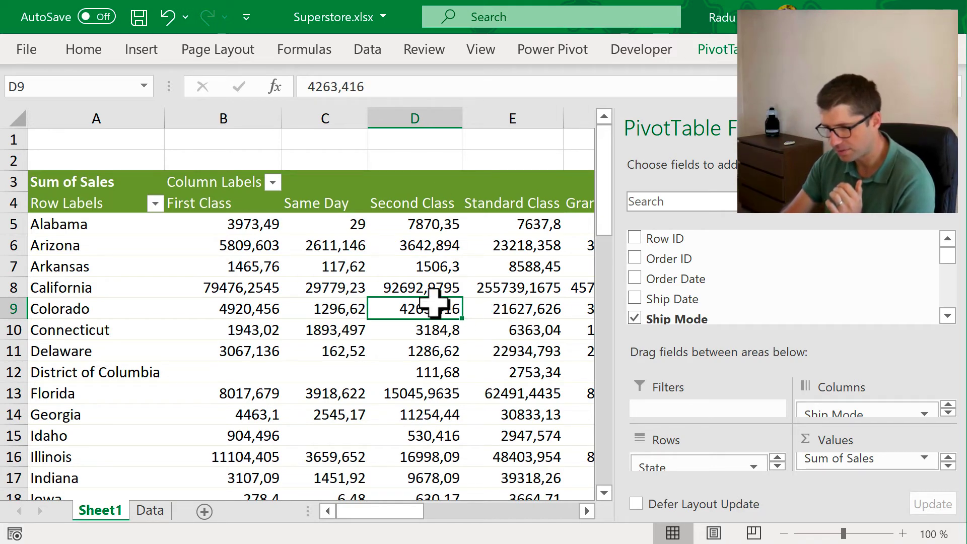
left_click(715, 49)
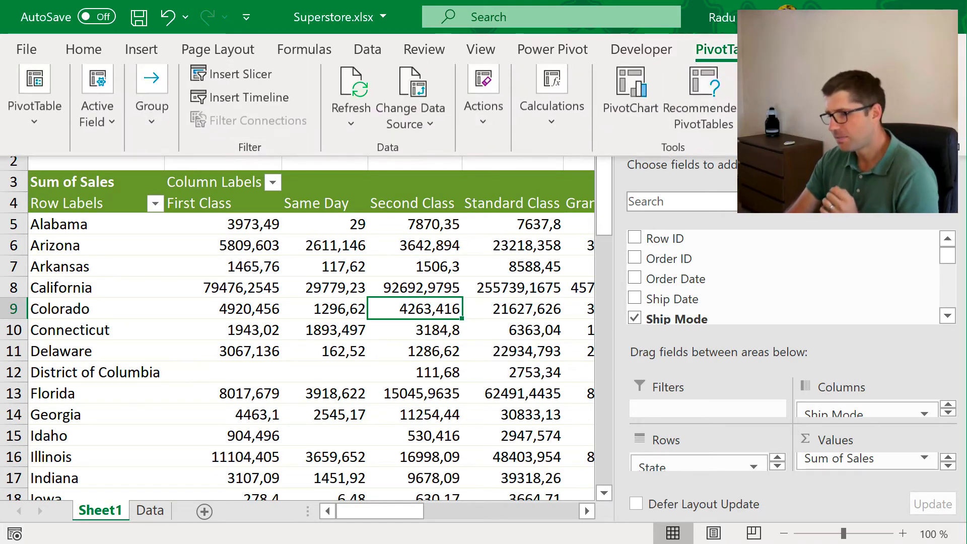
left_click(554, 111)
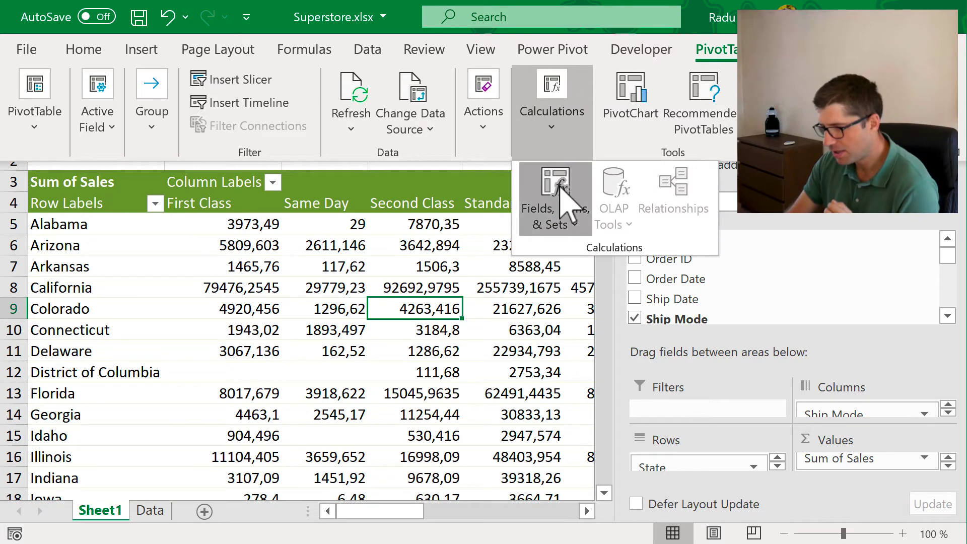
left_click(557, 191)
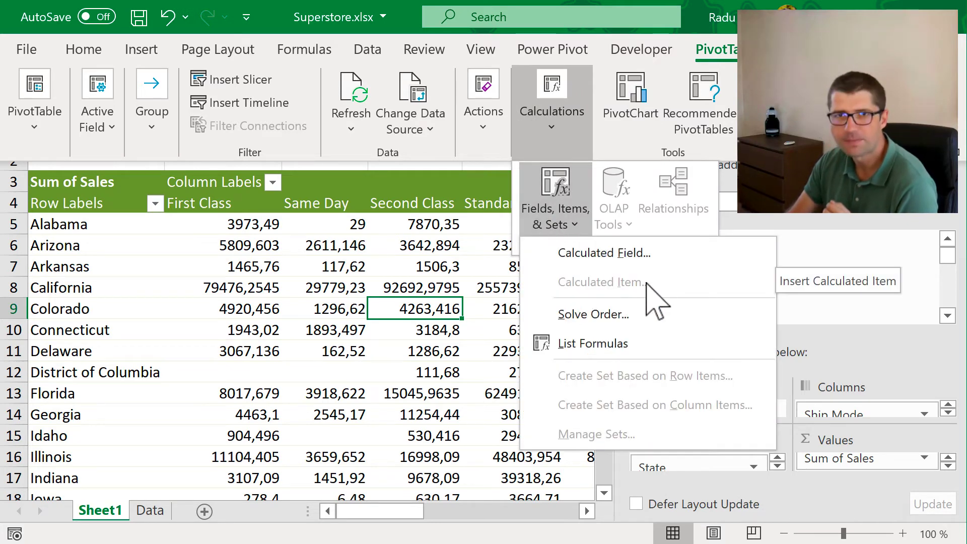
left_click(417, 206)
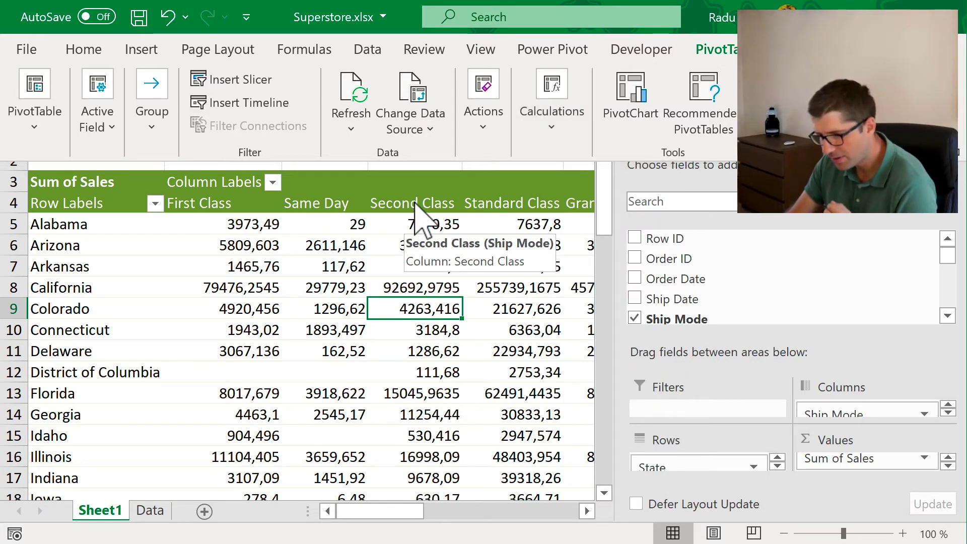
- Start a new calculated item in Ship Mode from the Second Class column label and name it First and second
left_click(412, 202)
left_click(403, 190)
left_click(402, 204)
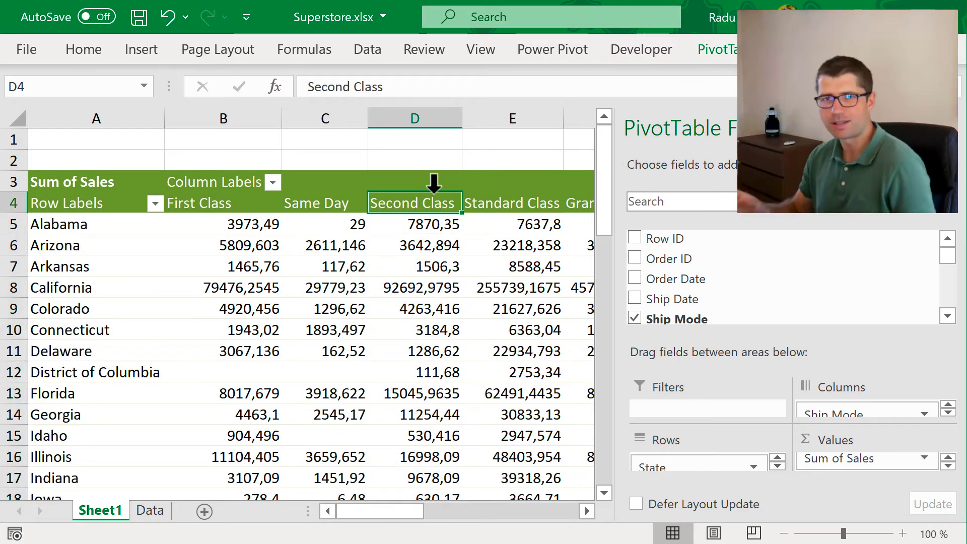
left_click(716, 49)
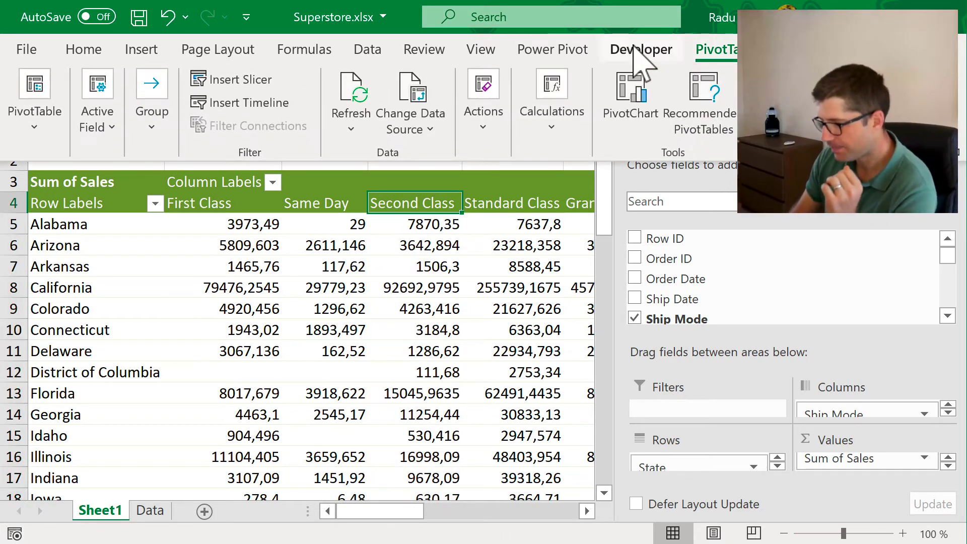
left_click(541, 95)
left_click(534, 194)
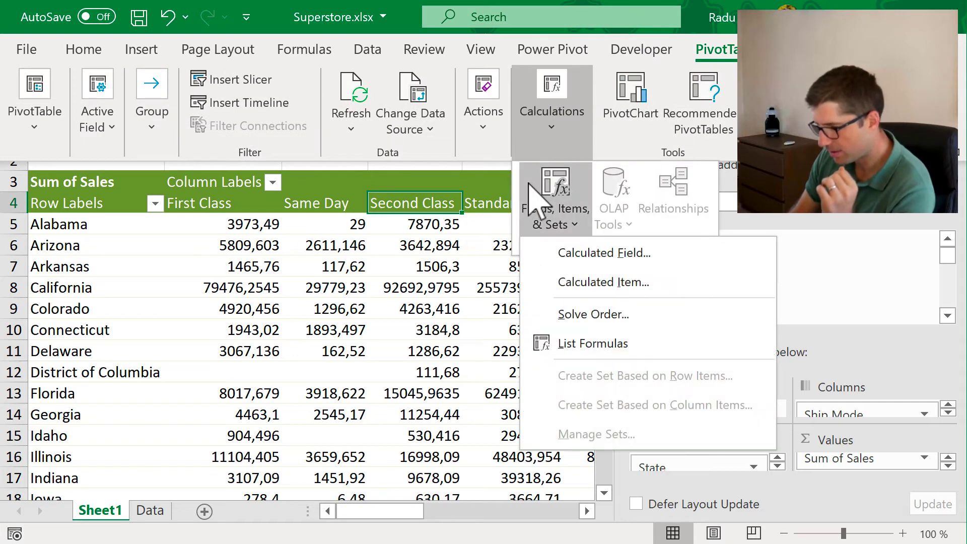
left_click(597, 282)
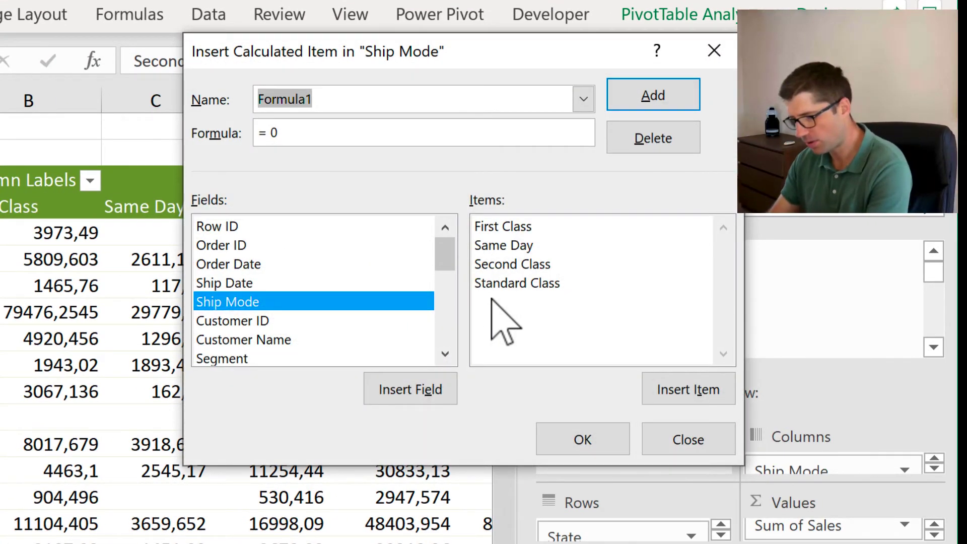
type("First and second")
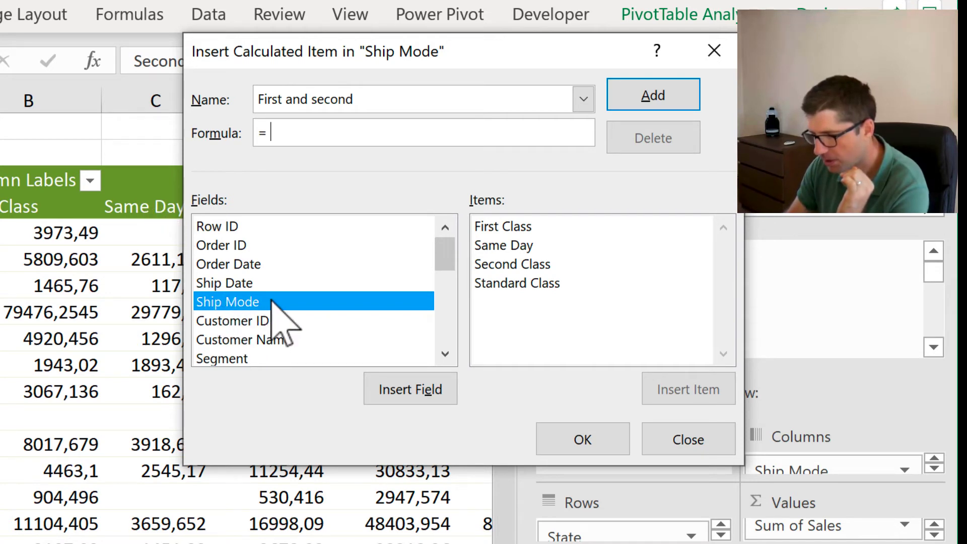
- Define the calculated item's formula as = 'First Class' + 'Second Class' and add it to the pivot table
left_click(526, 231)
double_click(524, 227)
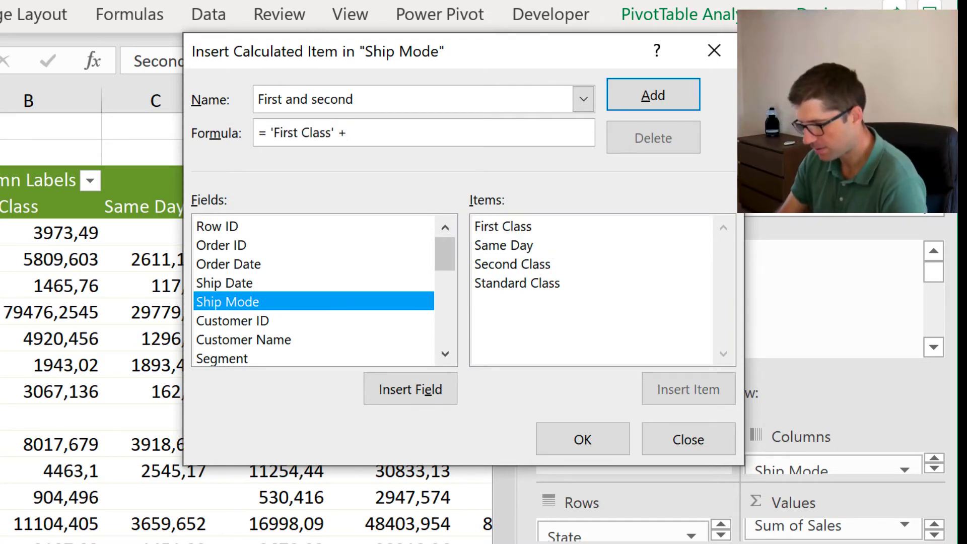
double_click(559, 263)
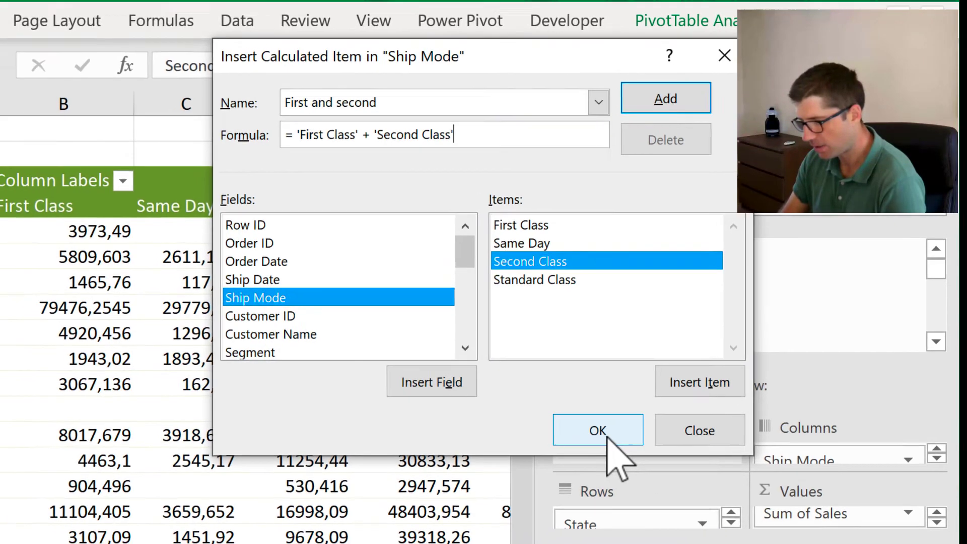
left_click(603, 449)
left_click(373, 137)
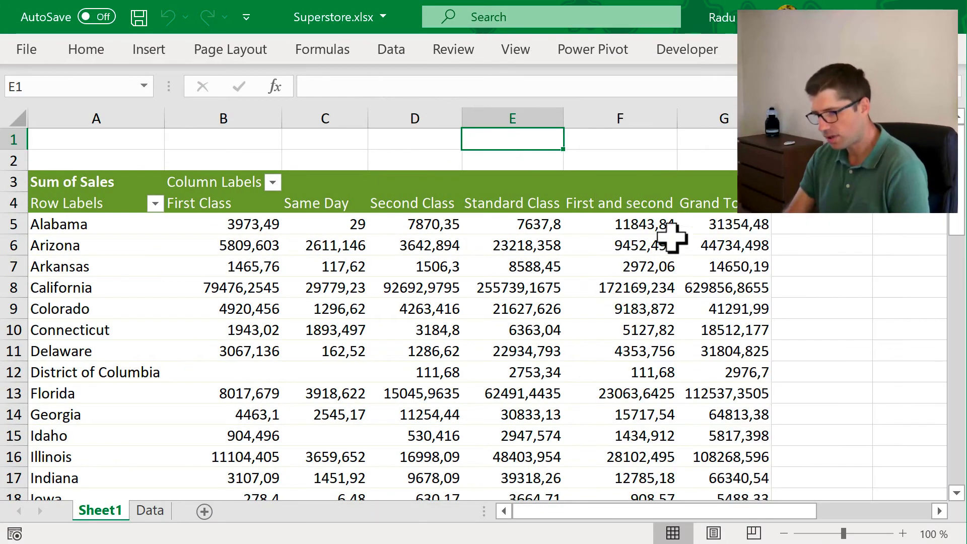
- Examine the First and second column against the other ship modes and check how the field list treats calculated items and fields
left_click(642, 223)
left_click(491, 160)
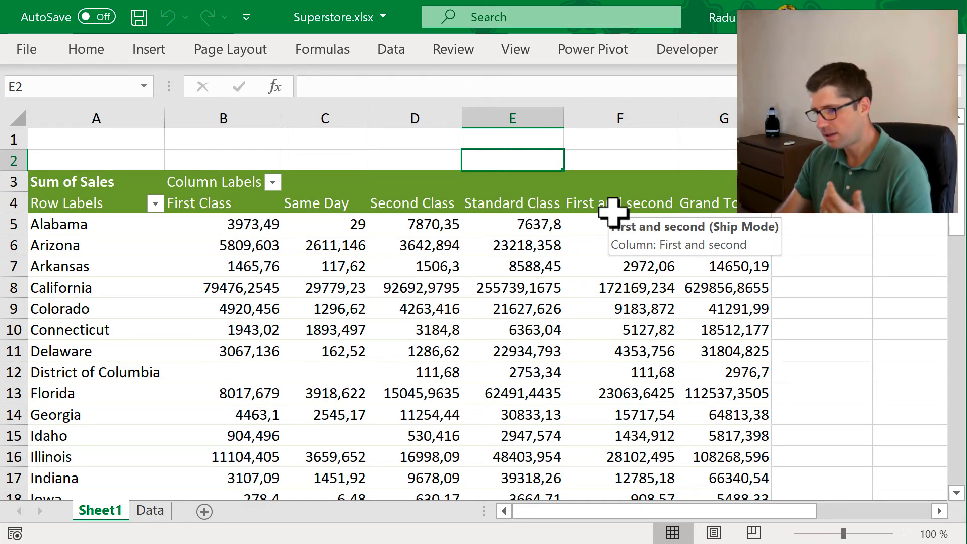
mouse_move(649, 231)
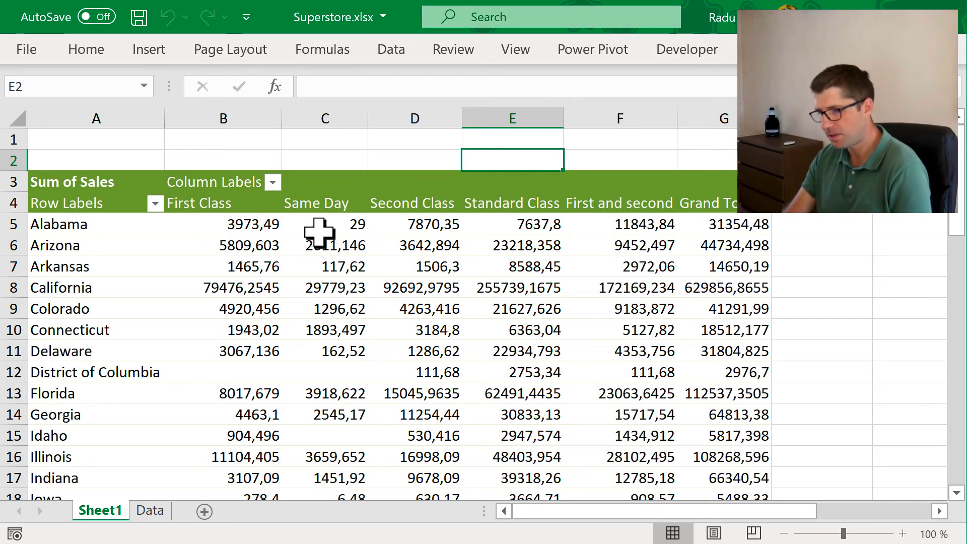
mouse_move(328, 225)
mouse_move(487, 217)
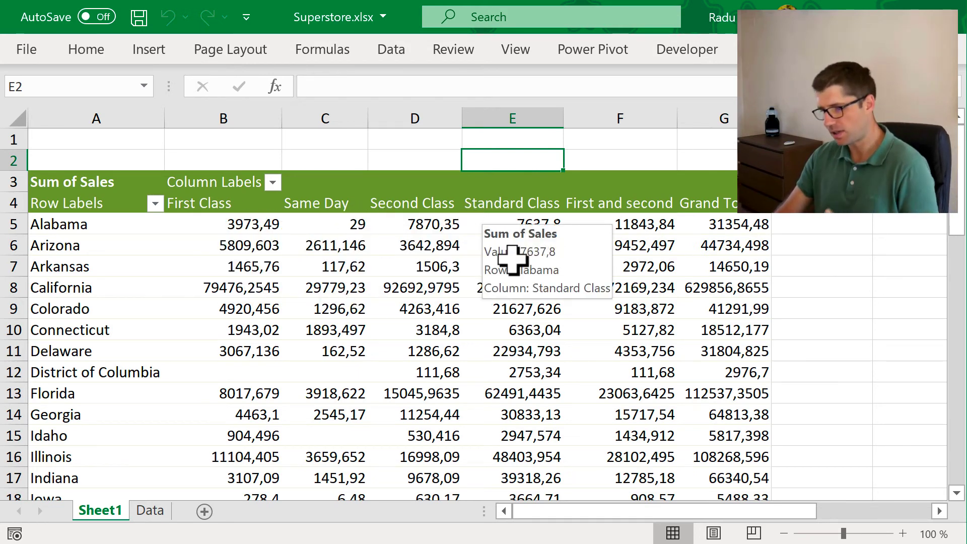
left_click(628, 248)
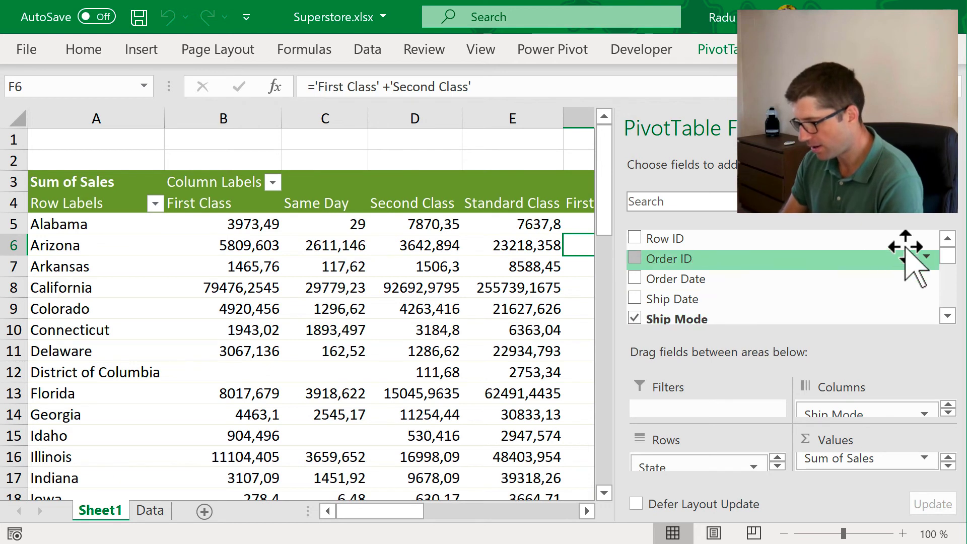
left_click_drag(949, 258, 953, 348)
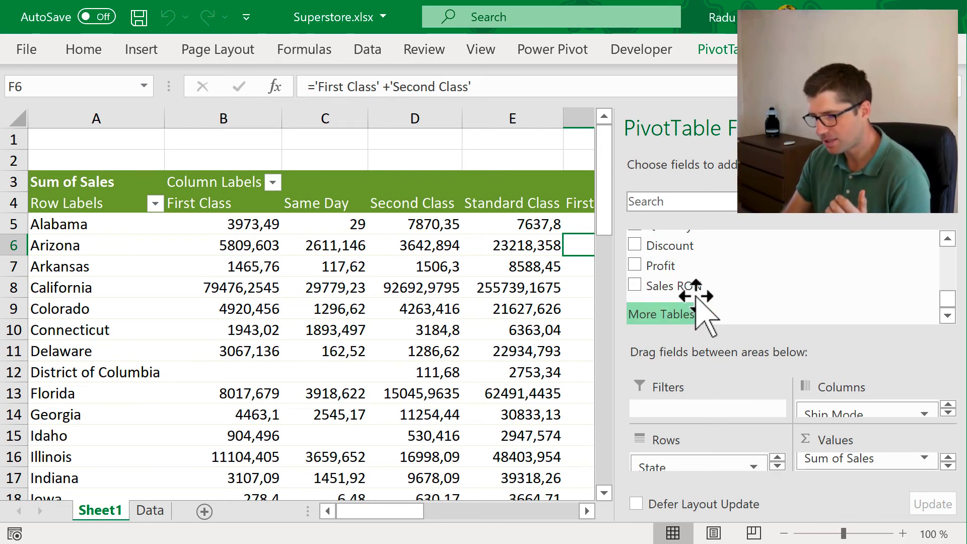
left_click(334, 153)
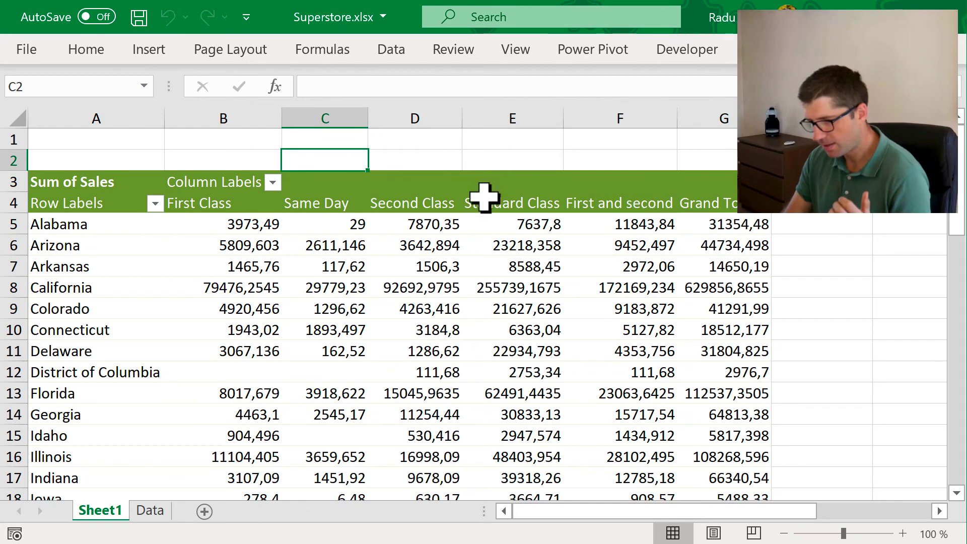
- Filter the pivot table's column labels to show only Same Day, Standard Class and First and second
left_click(273, 183)
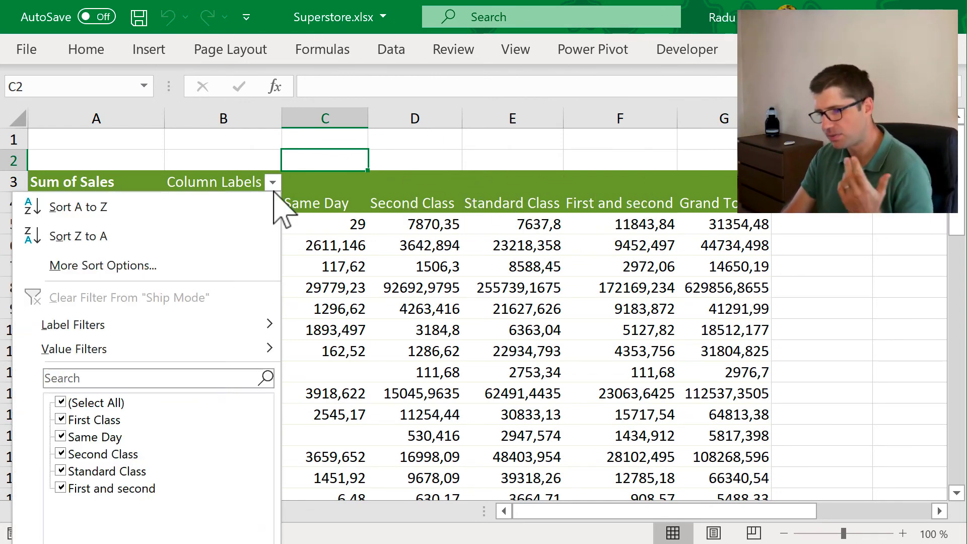
left_click(61, 402)
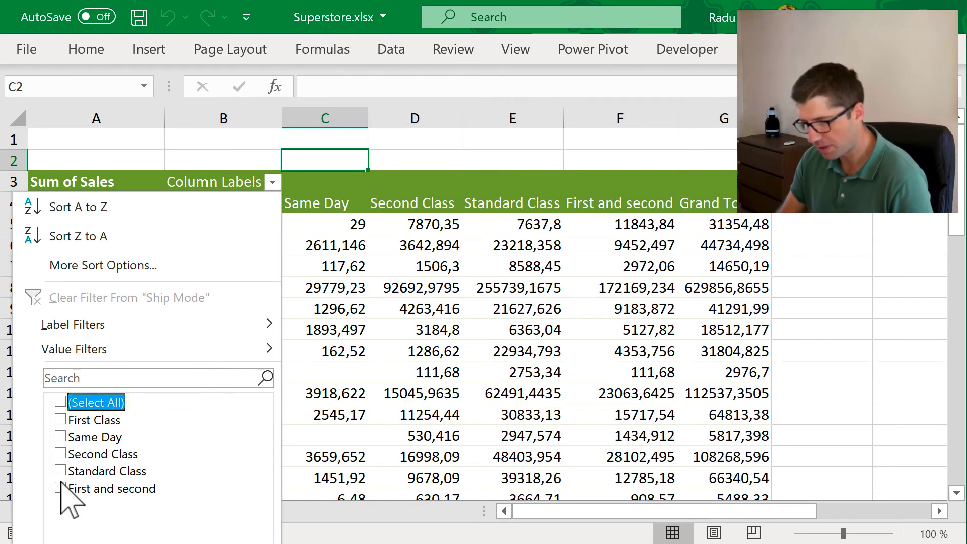
left_click(61, 488)
left_click(60, 471)
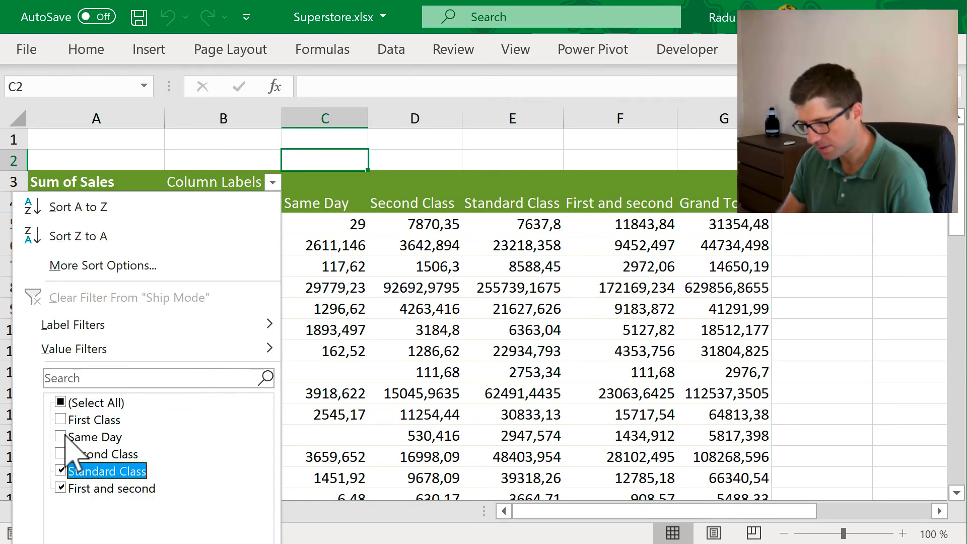
left_click(61, 436)
key("Return")
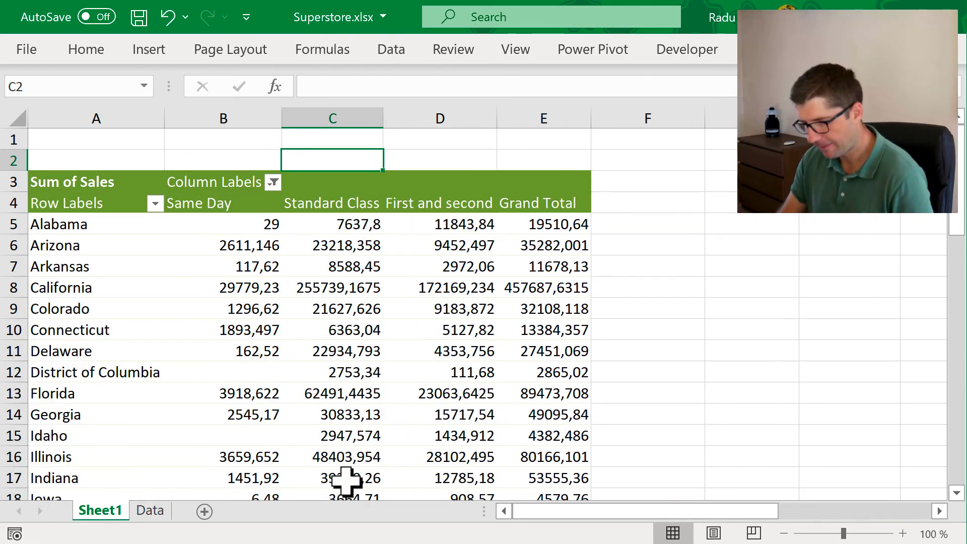